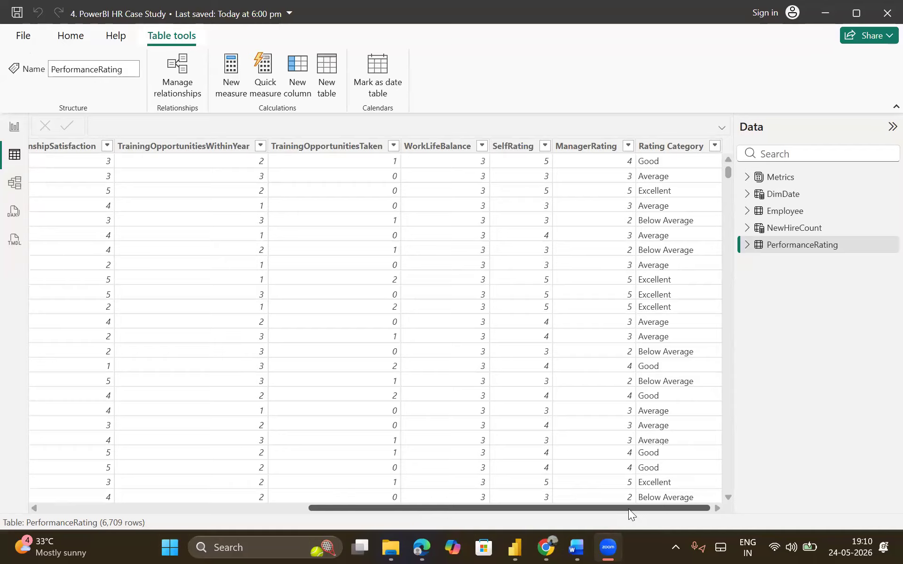
- Examine the fields of the Metrics, Employee, PerformanceRating and NewHireCount tables, and bring the first PerformanceRating columns back into view
left_click(749, 178)
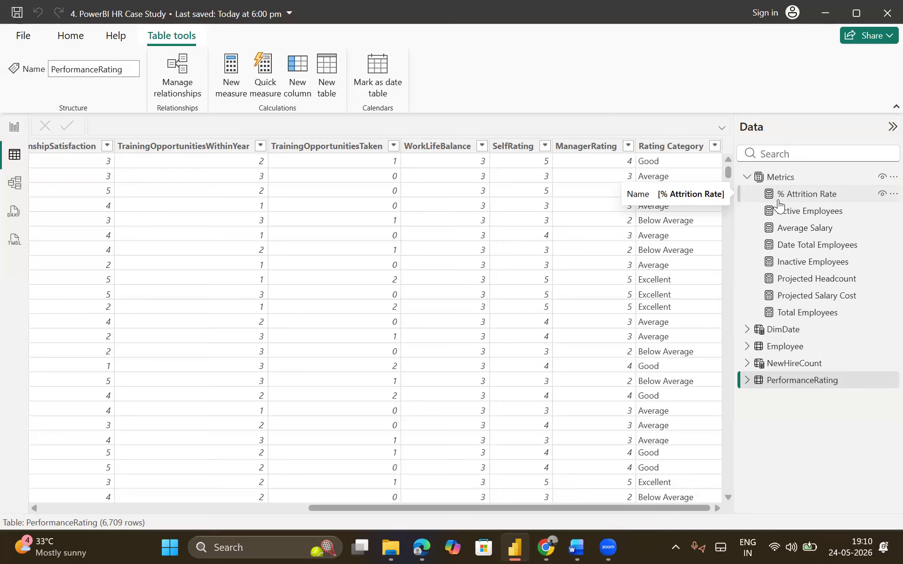
left_click(745, 180)
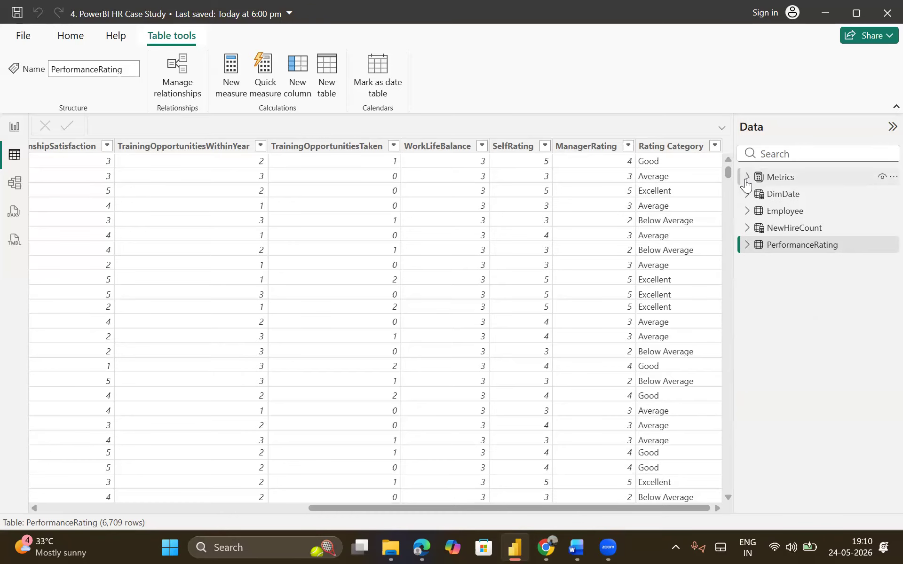
left_click(746, 217)
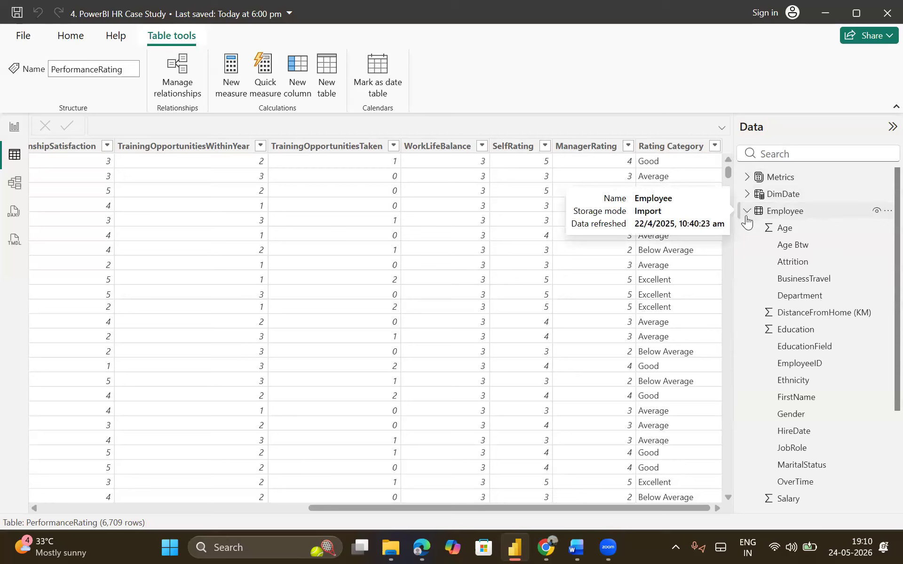
left_click(746, 219)
left_click(745, 245)
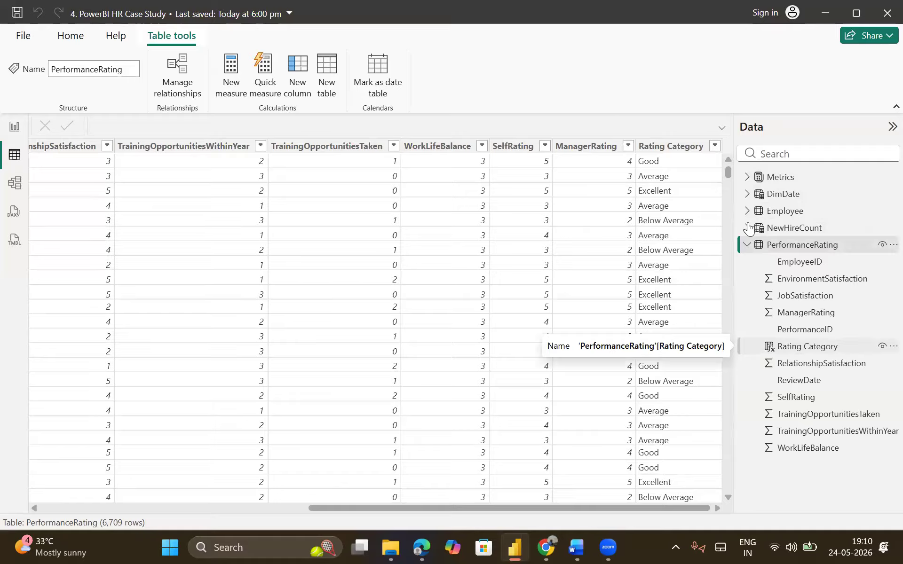
left_click(746, 244)
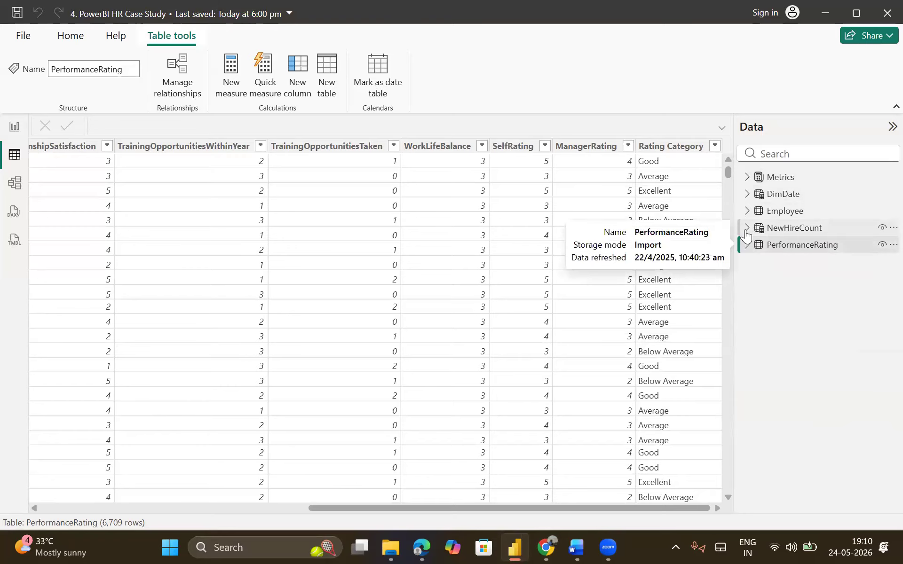
left_click(746, 230)
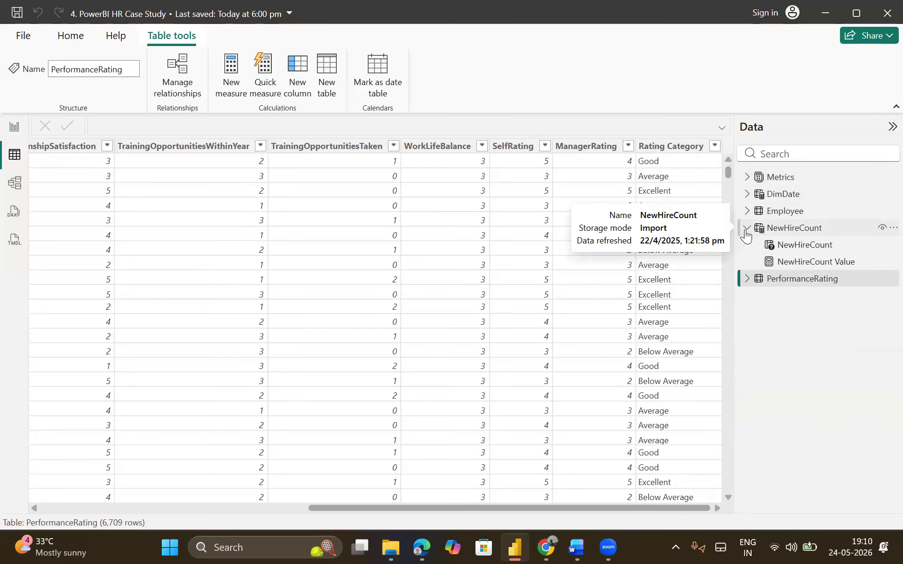
left_click(745, 230)
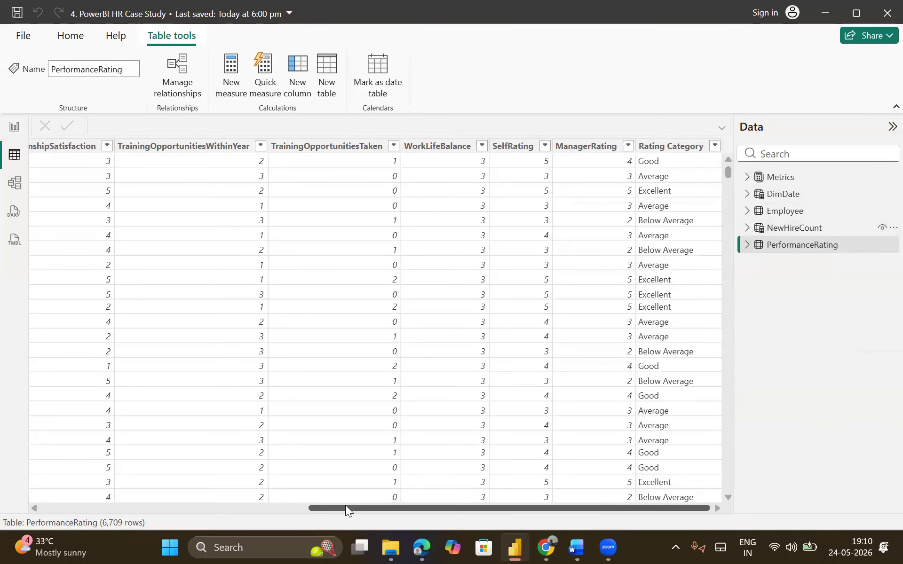
left_click_drag(206, 518, 76, 513)
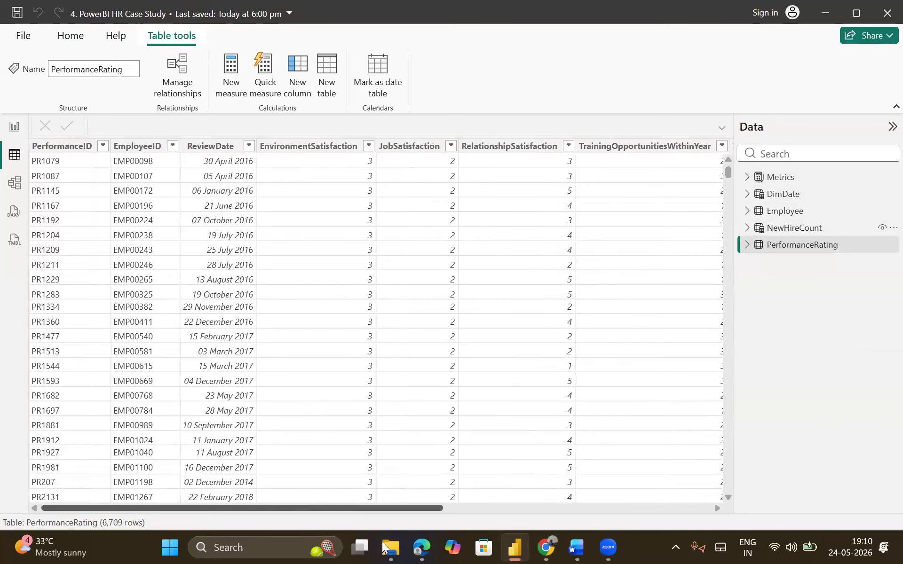
- Switch to the Word case study and read its questions to be answered and its key metrics and KPIs
left_click(576, 547)
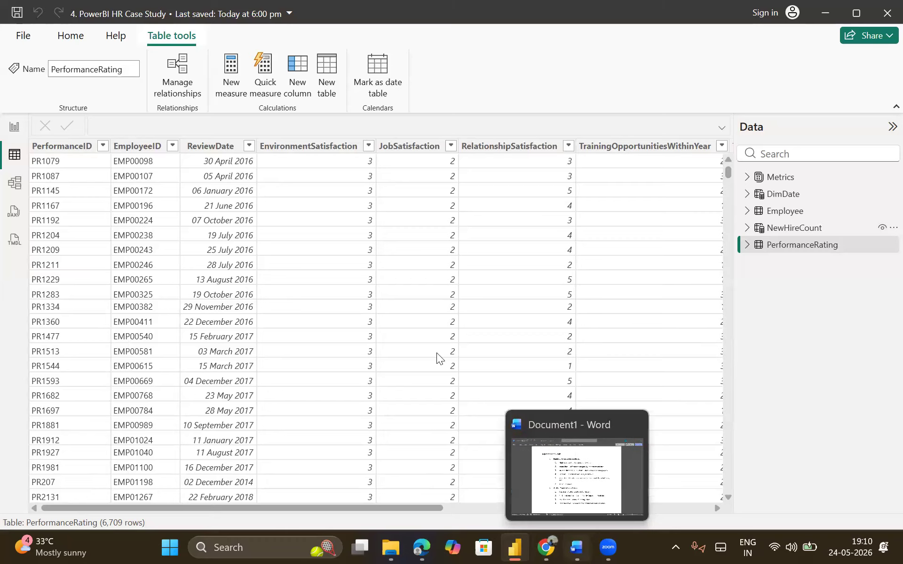
scroll(436, 351, "up", 20)
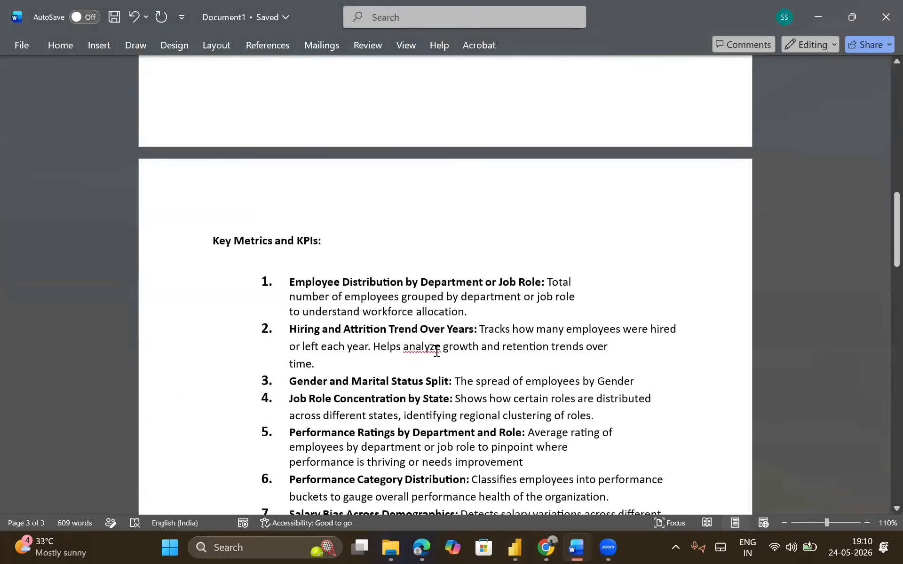
scroll(436, 351, "up", 4)
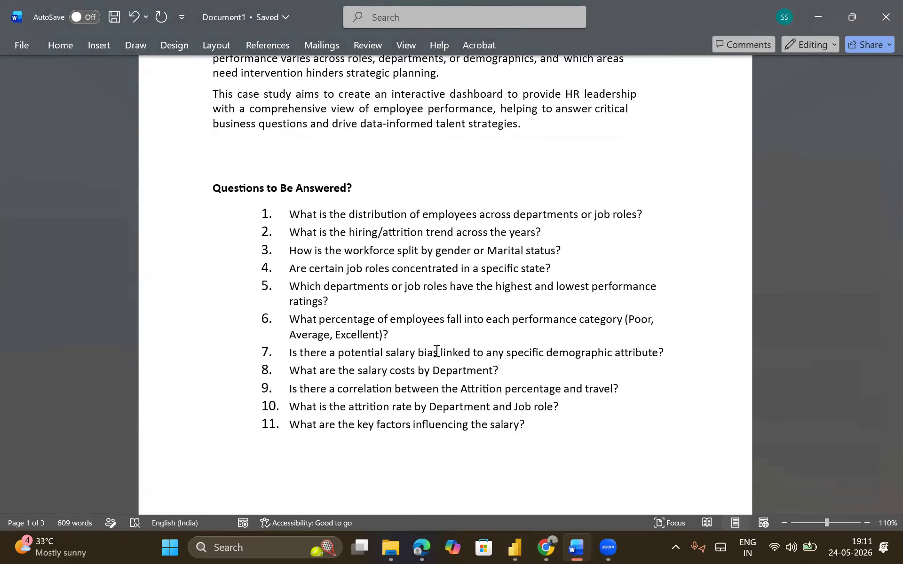
scroll(437, 351, "down", 10)
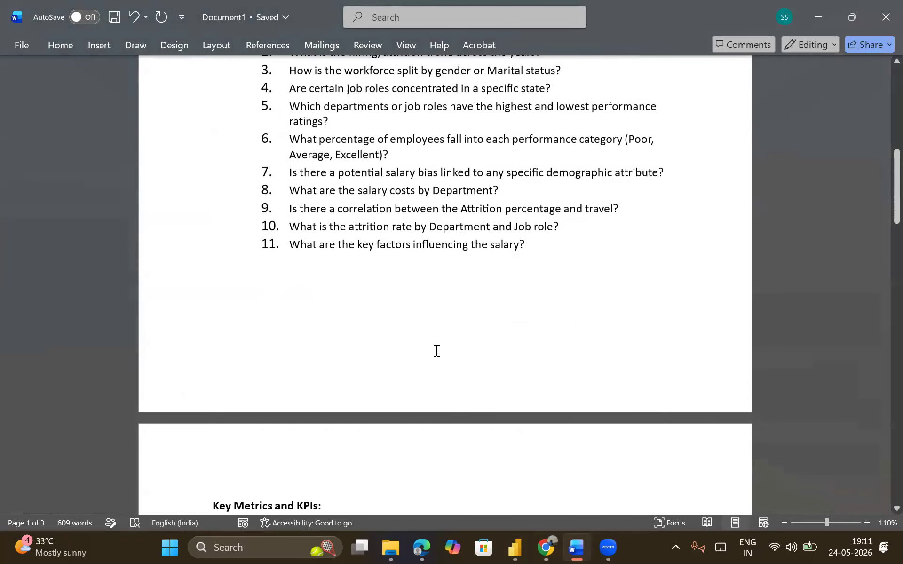
scroll(436, 351, "down", 1)
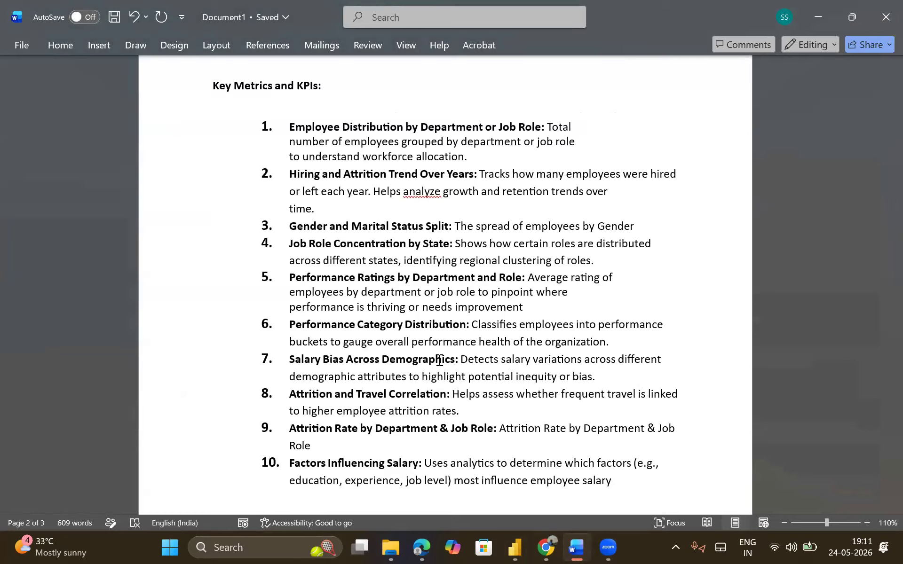
scroll(454, 394, "down", 3)
- Read the Report Pages and Visuals section, including the workforce distribution visuals and the KPI Cards item
scroll(454, 394, "down", 9)
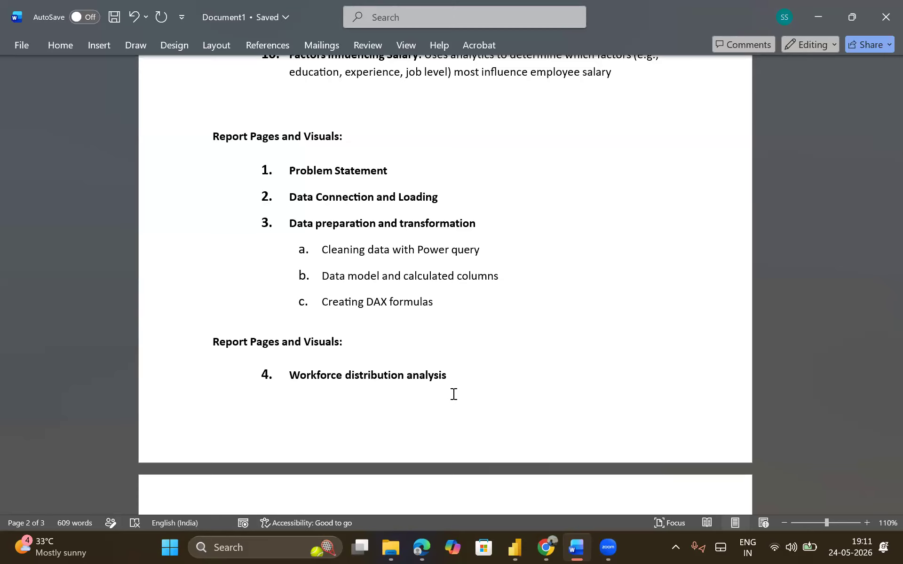
scroll(453, 394, "down", 4)
scroll(454, 394, "up", 2)
scroll(454, 394, "down", 1)
scroll(453, 394, "down", 1)
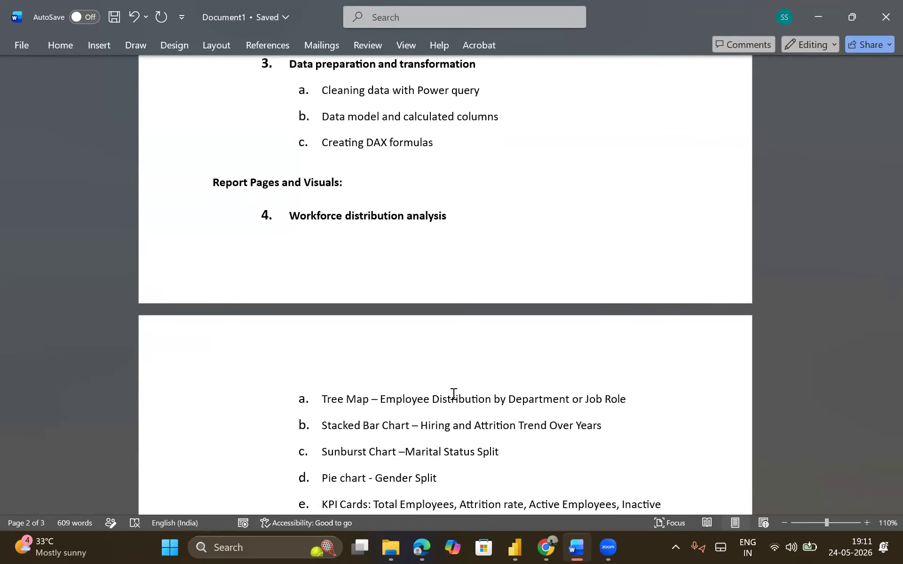
scroll(453, 394, "down", 2)
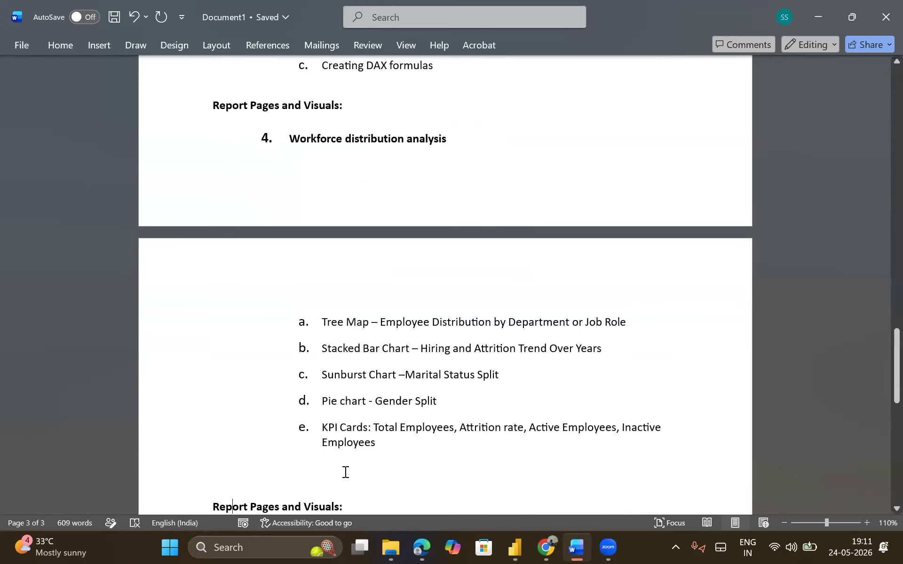
triple_click(355, 436)
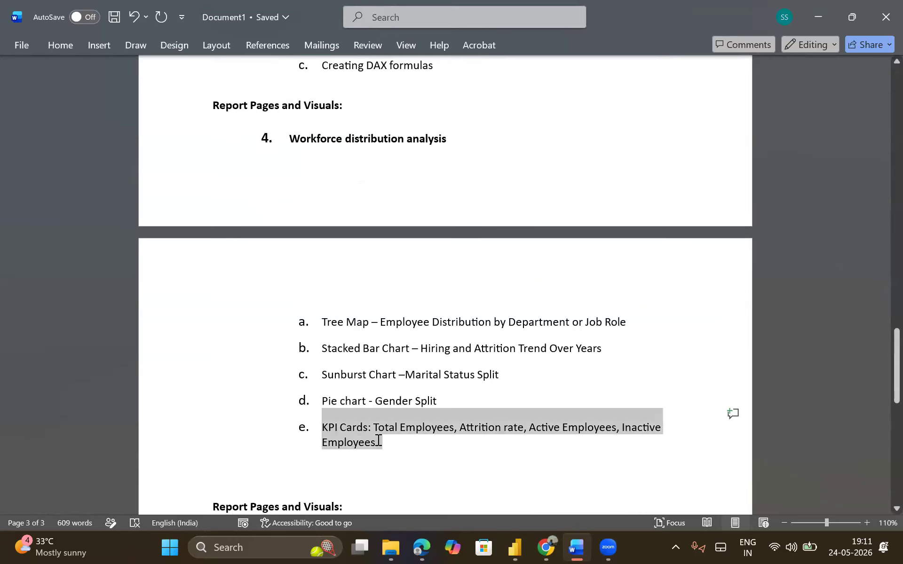
left_click(394, 433)
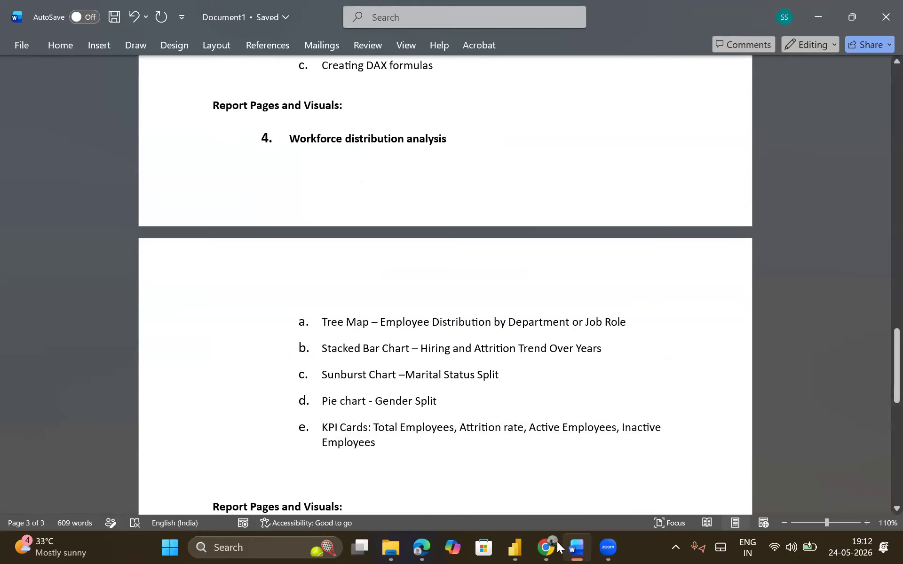
- Switch to the Power BI report view and examine the department and job role treemap's fields, comparing them with the Word brief
left_click(521, 548)
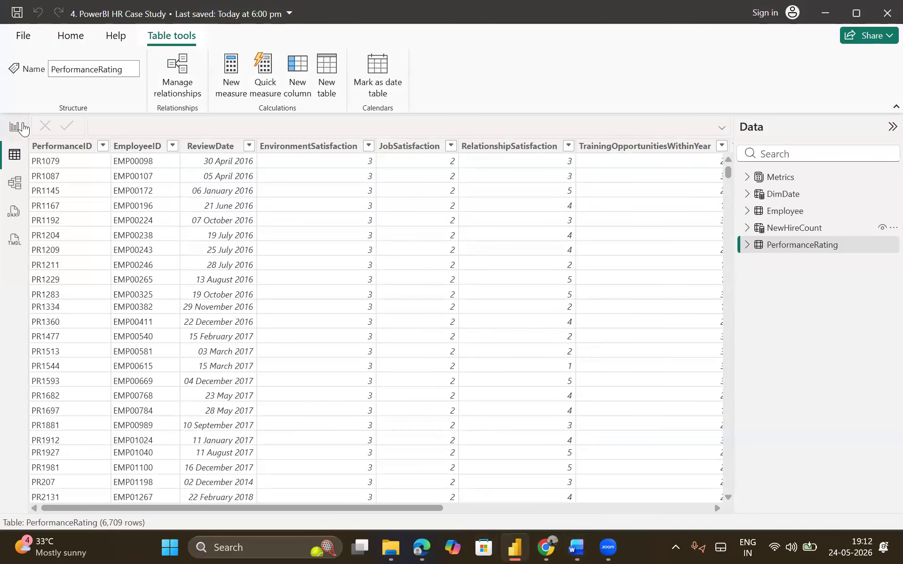
left_click(20, 126)
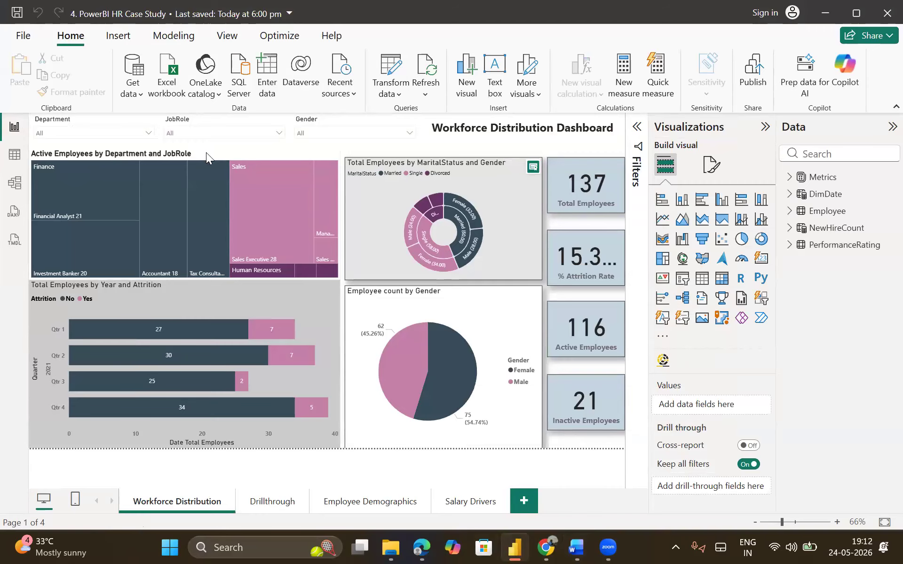
left_click(207, 178)
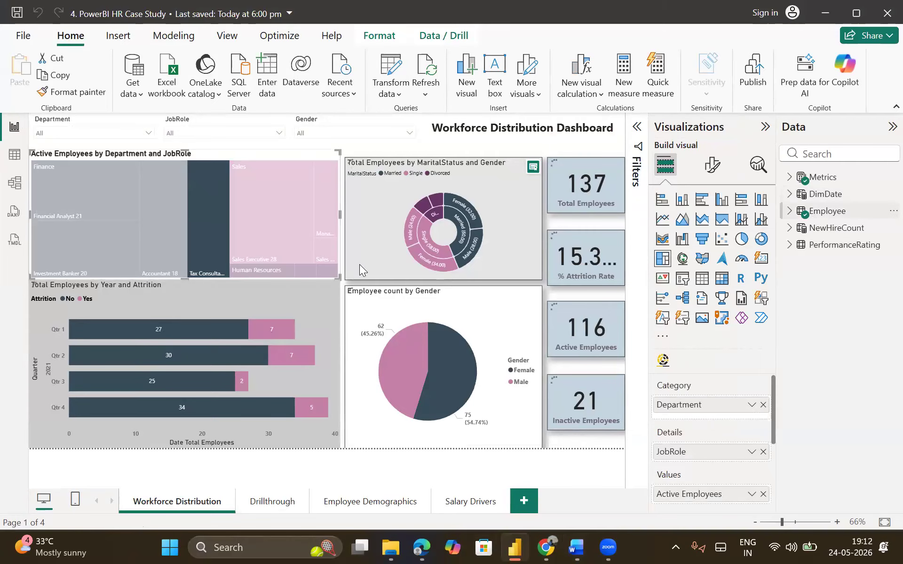
left_click(203, 166)
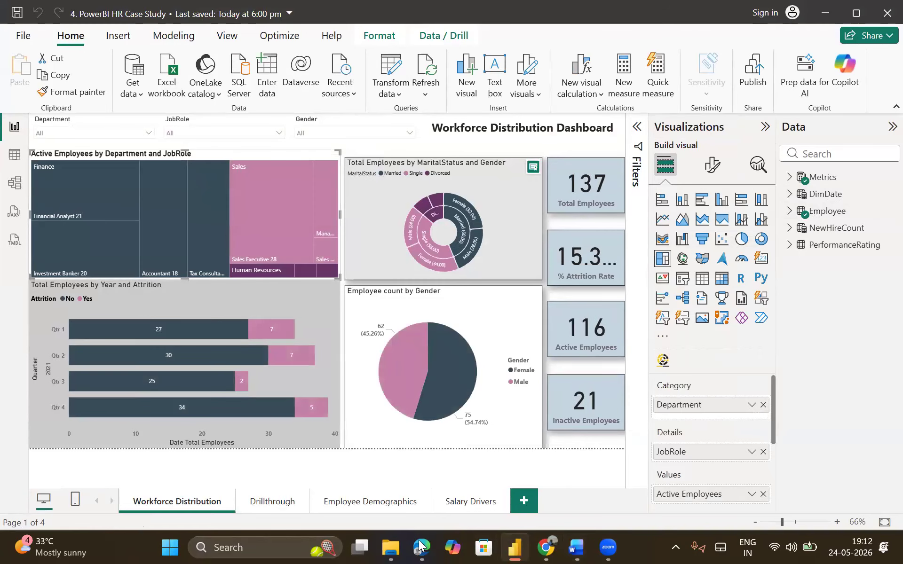
left_click(564, 545)
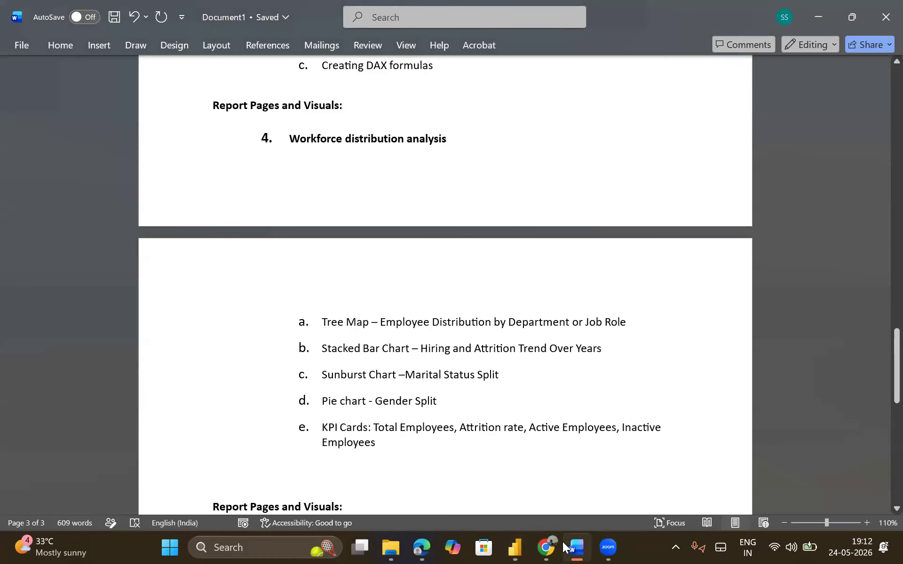
left_click(562, 542)
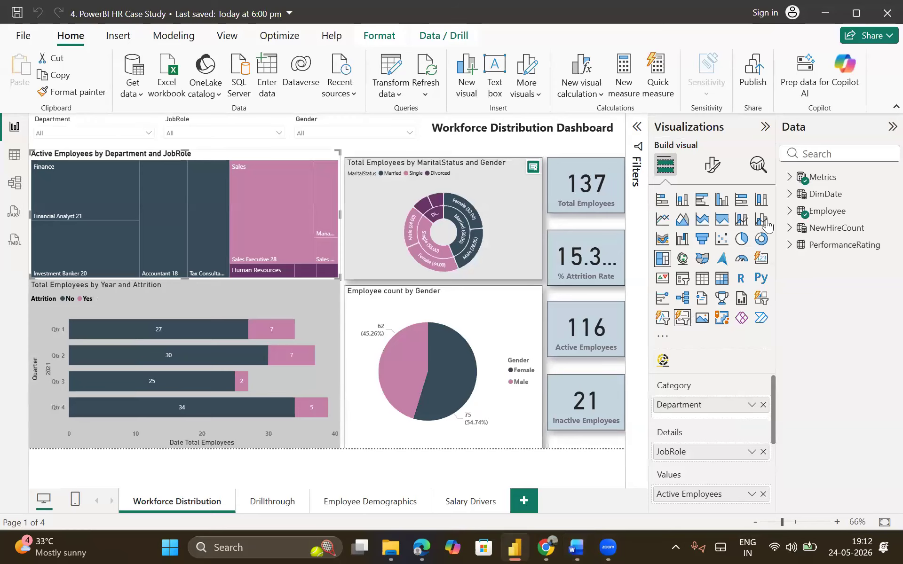
- Inspect the fields available in the Employee and PerformanceRating tables while the treemap is selected
left_click(790, 211)
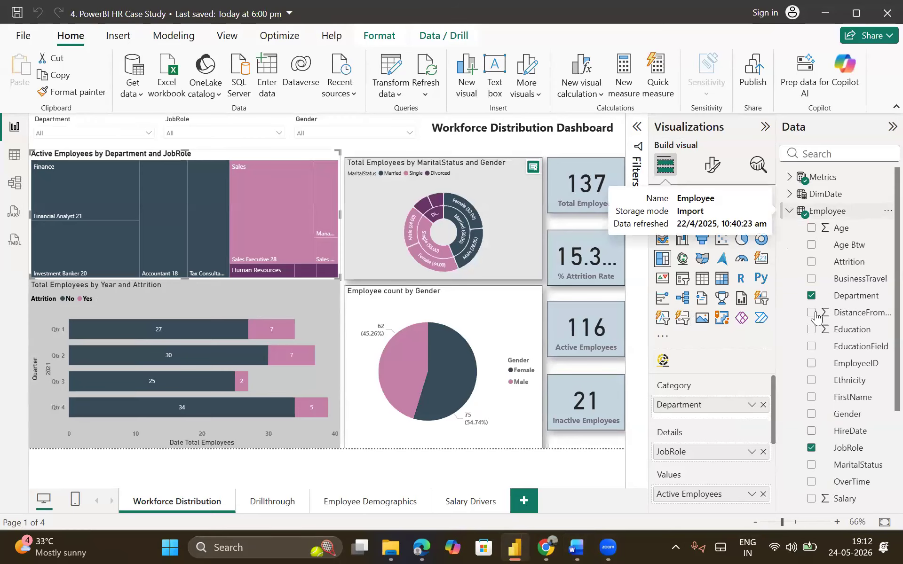
scroll(820, 346, "down", 3)
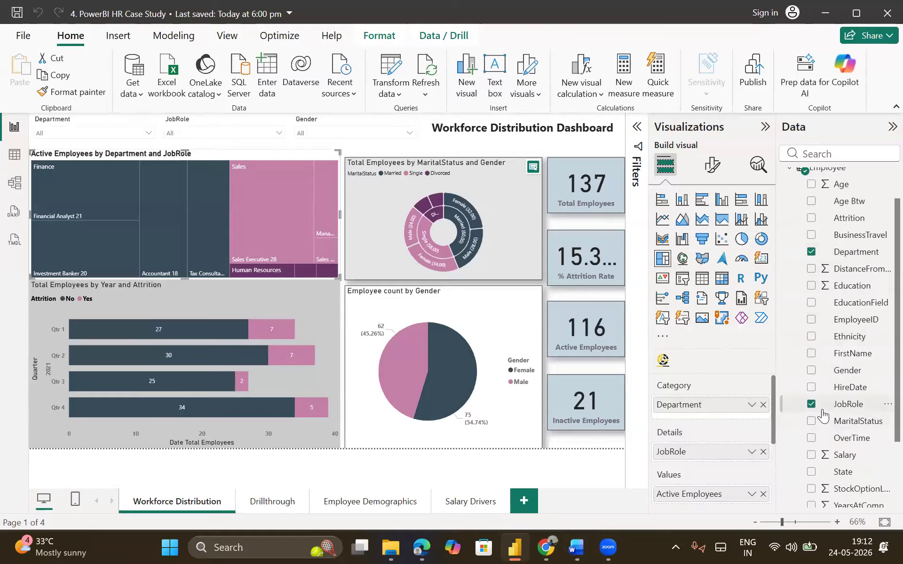
scroll(821, 416, "up", 2)
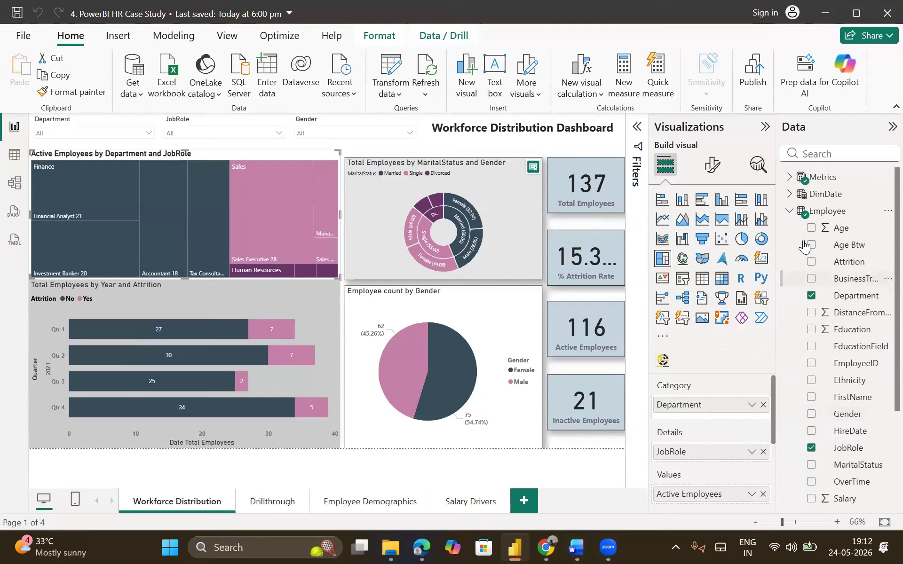
left_click(789, 211)
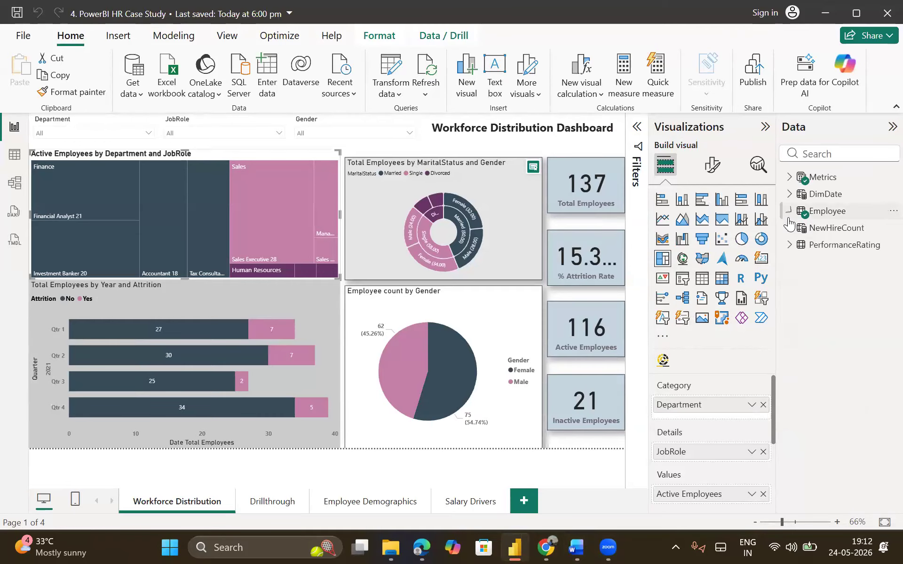
left_click(790, 245)
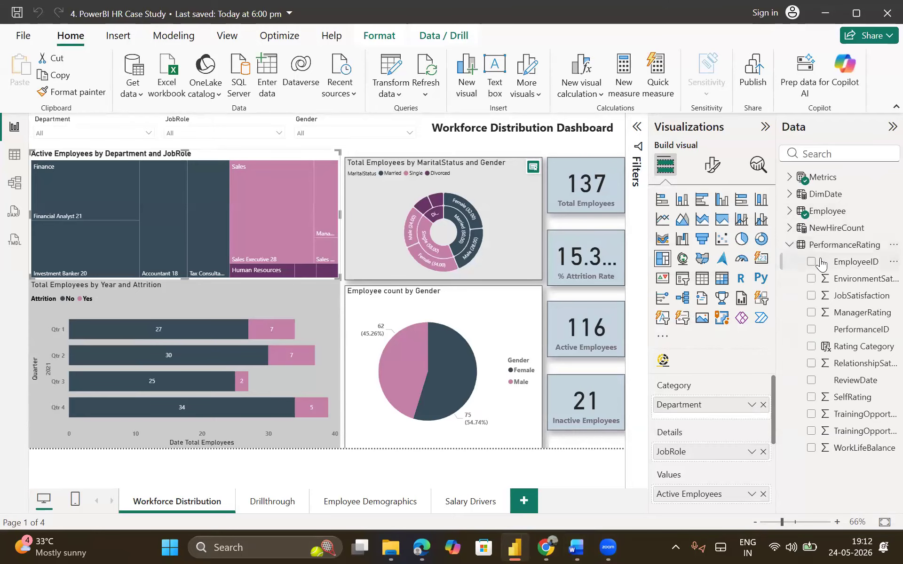
left_click(790, 245)
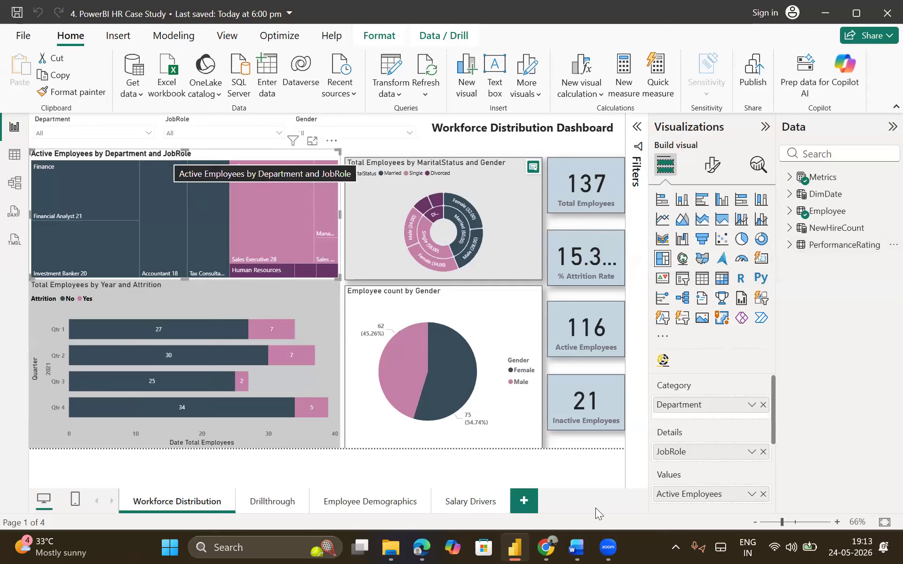
- Following the Tree Map item in the Word brief, add a new Power BI report page and place an empty treemap in its left half
left_click(582, 547)
left_click_drag(316, 320, 659, 320)
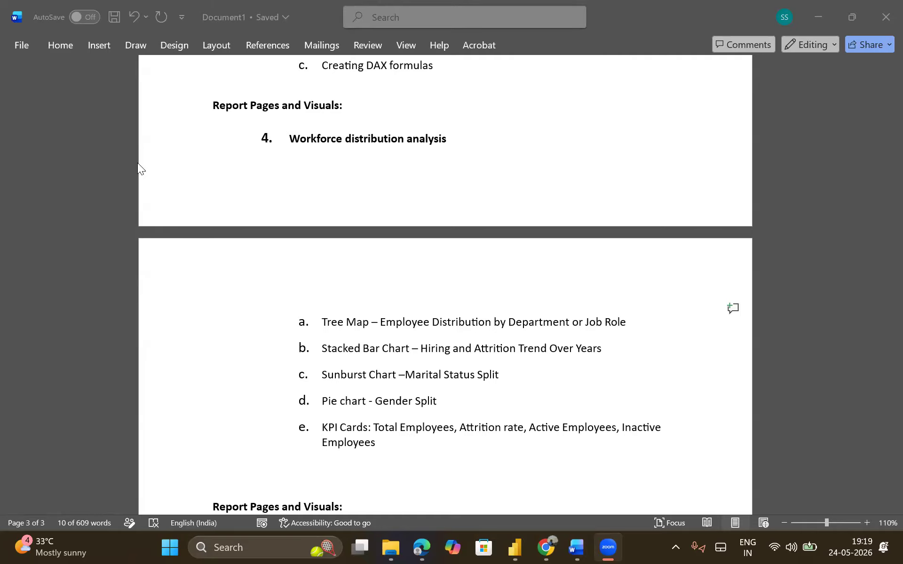
left_click(515, 548)
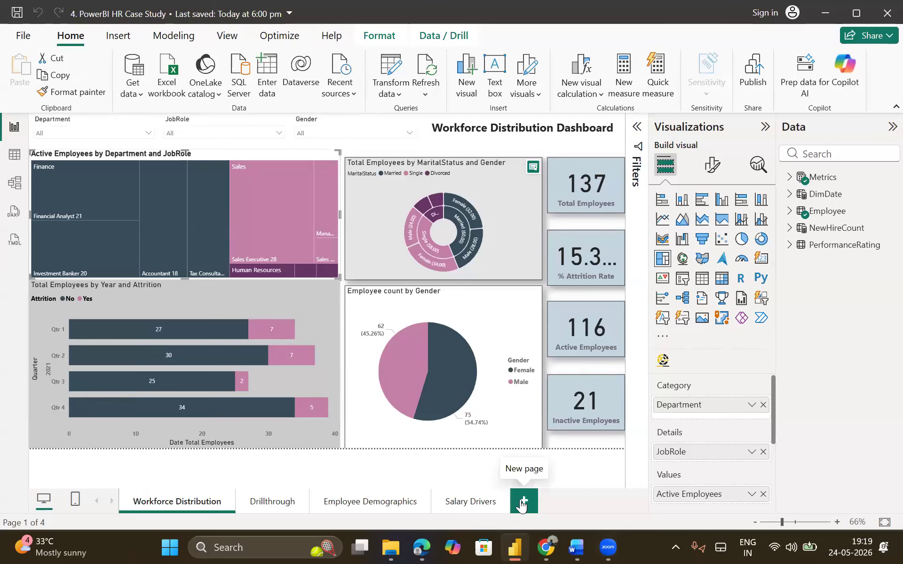
left_click(522, 502)
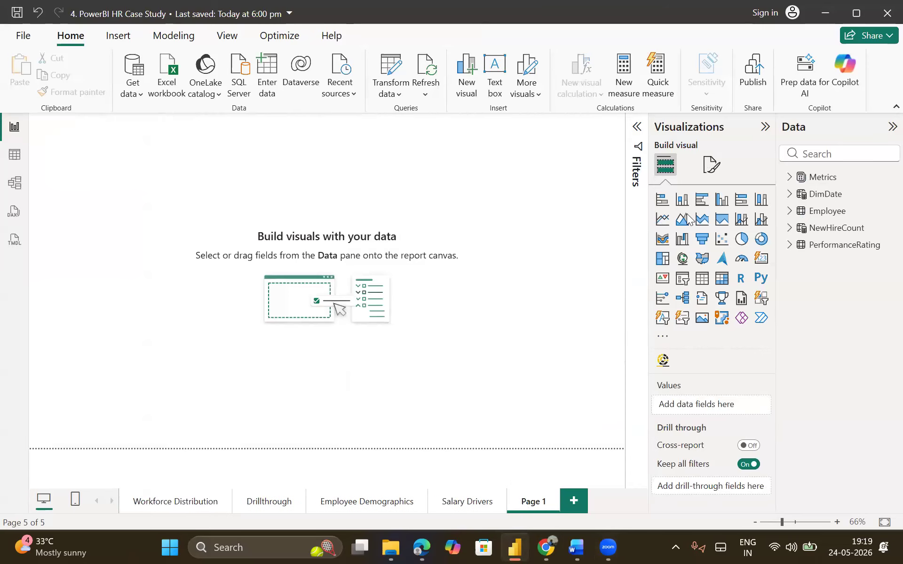
left_click(663, 259)
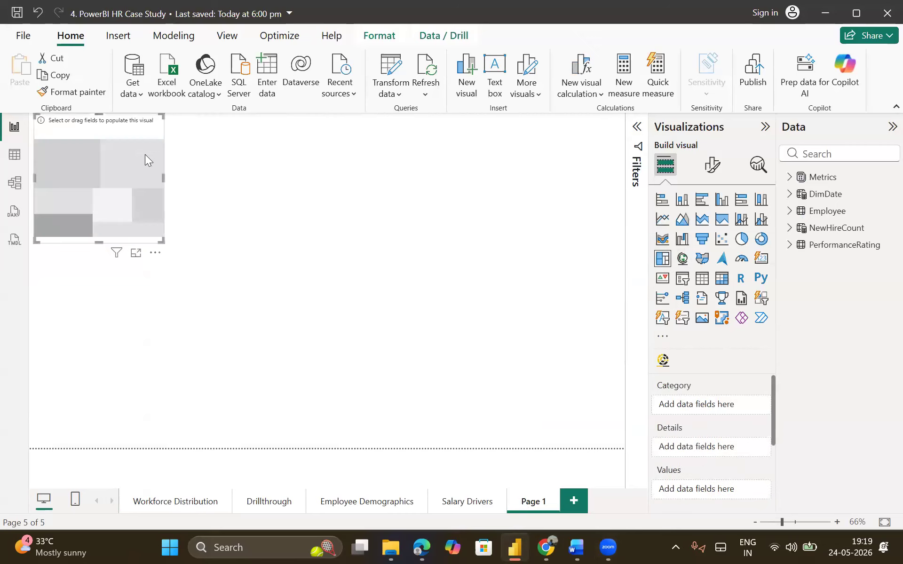
left_click_drag(126, 134, 150, 194)
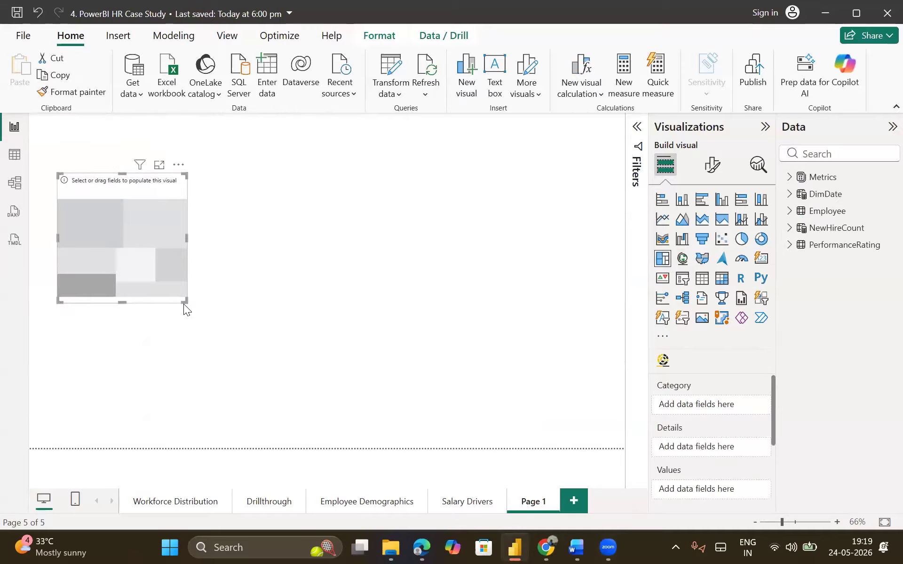
- Widen the empty treemap to about half the page width and use the Employee table's Department field as its category
left_click_drag(263, 310, 294, 307)
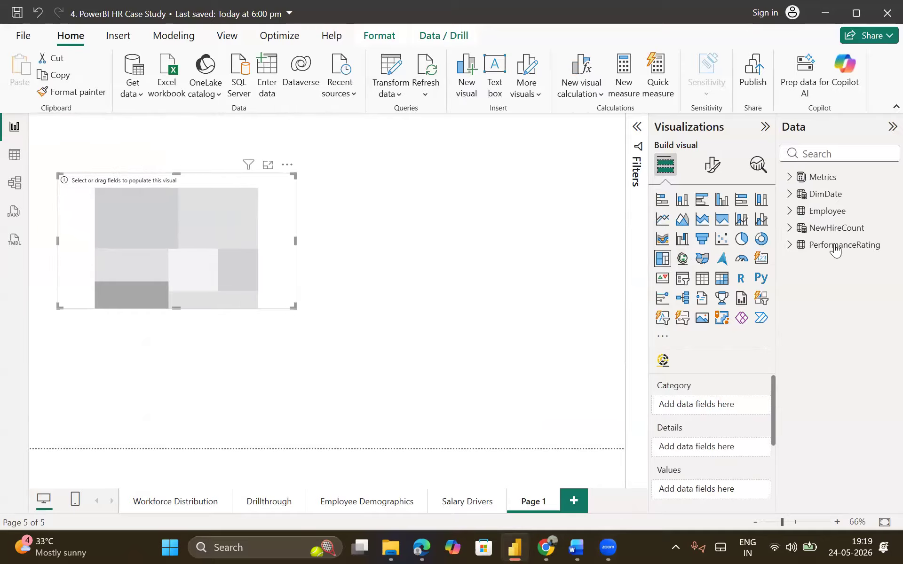
left_click(790, 211)
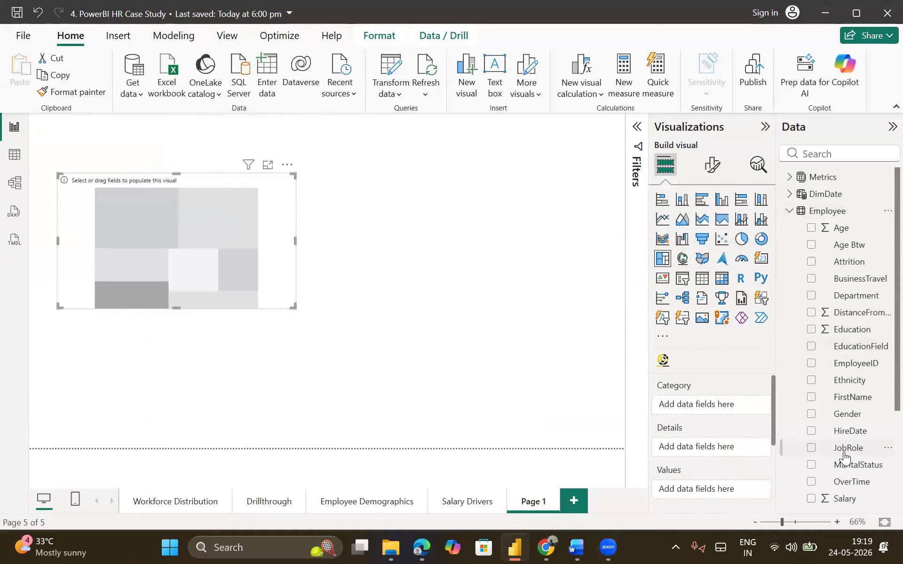
left_click_drag(842, 297, 700, 406)
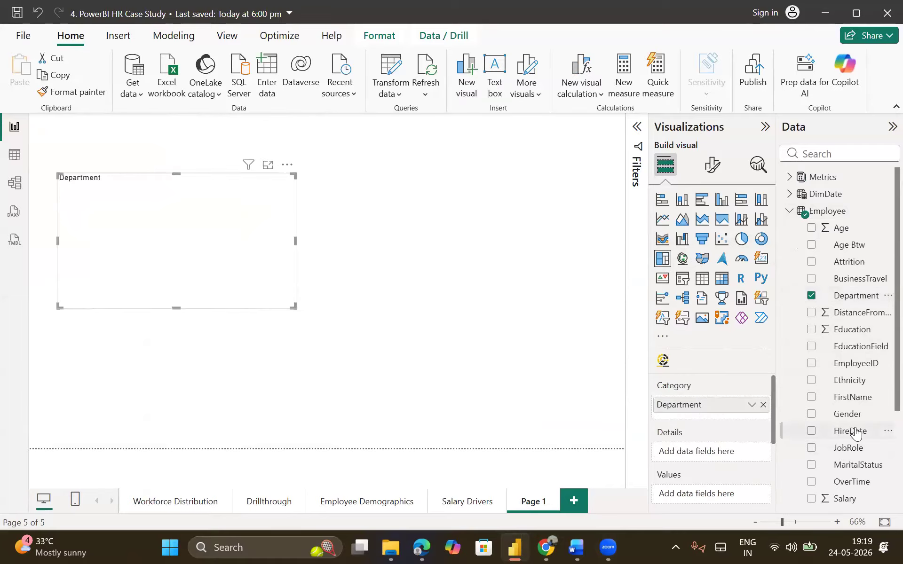
- Use the count of the PerformanceRating table's EmployeeID as the treemap's values and the Employee table's JobRole as its details
scroll(856, 432, "down", 3)
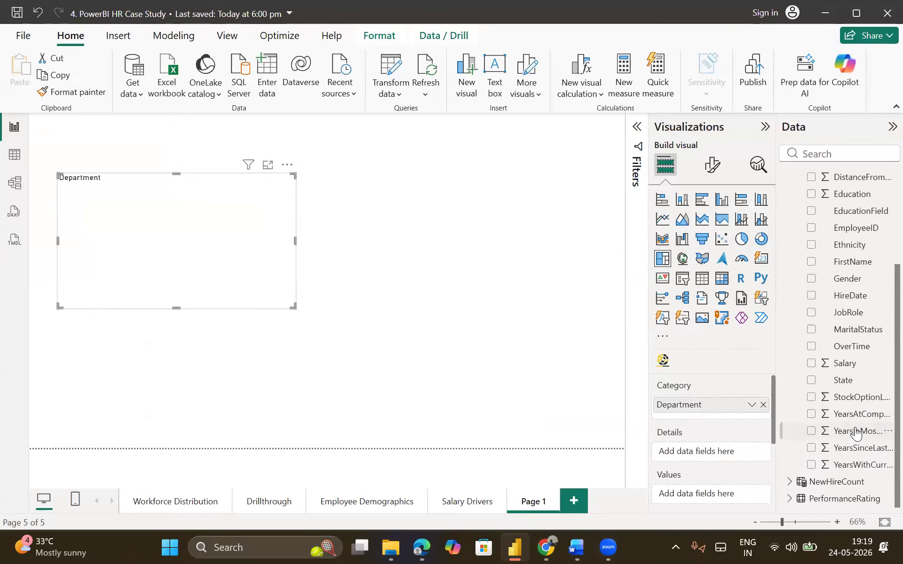
left_click(791, 499)
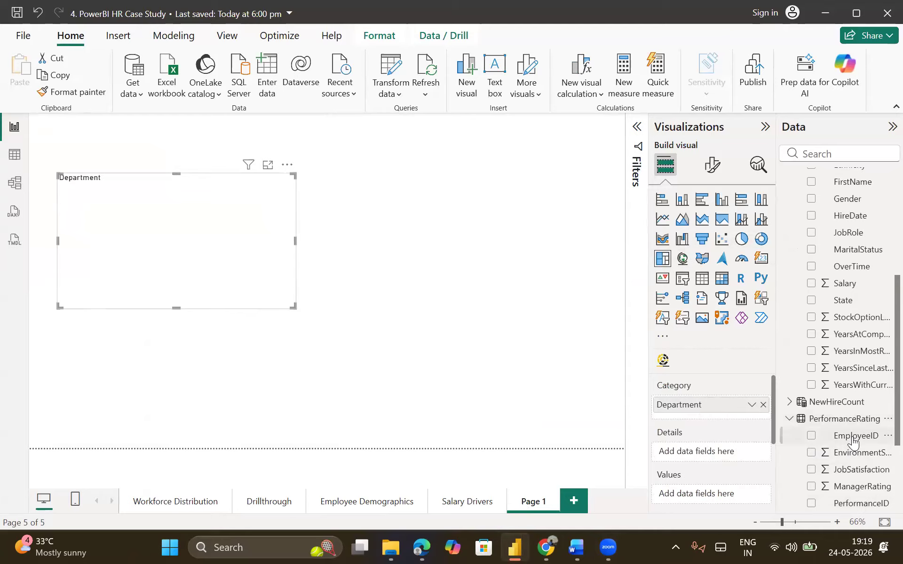
left_click_drag(854, 439, 719, 497)
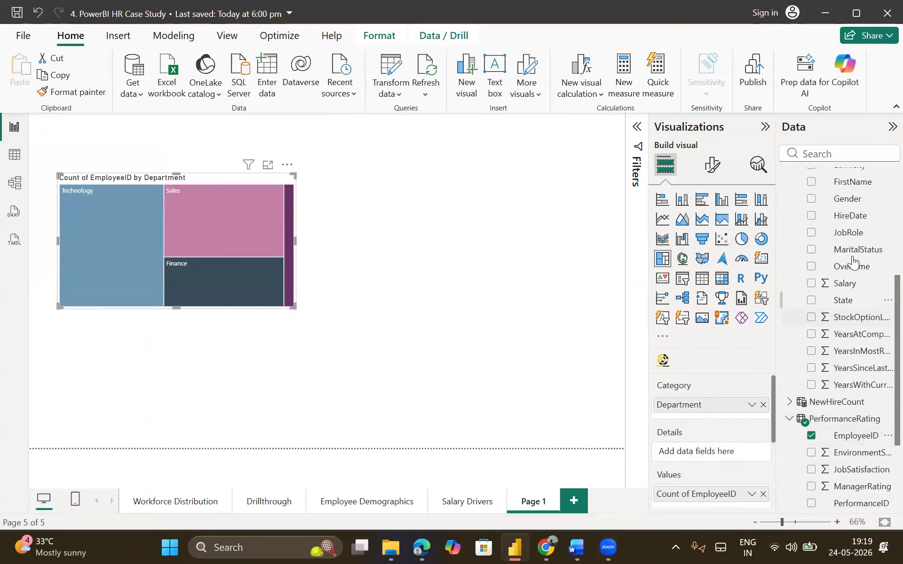
left_click_drag(842, 231, 694, 451)
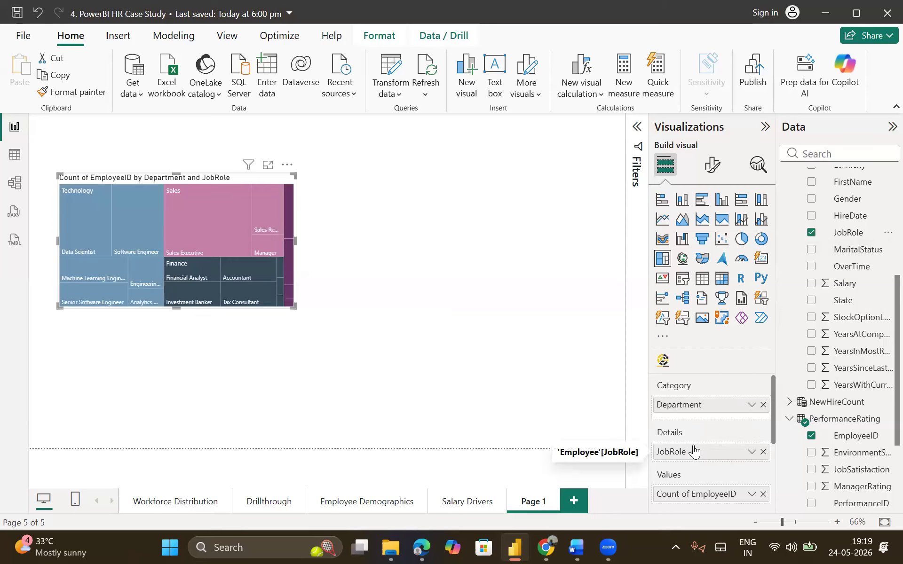
- Enlarge the treemap in height and across most of the page width, inspecting the employee counts of its job role tiles
left_click_drag(293, 305, 465, 355)
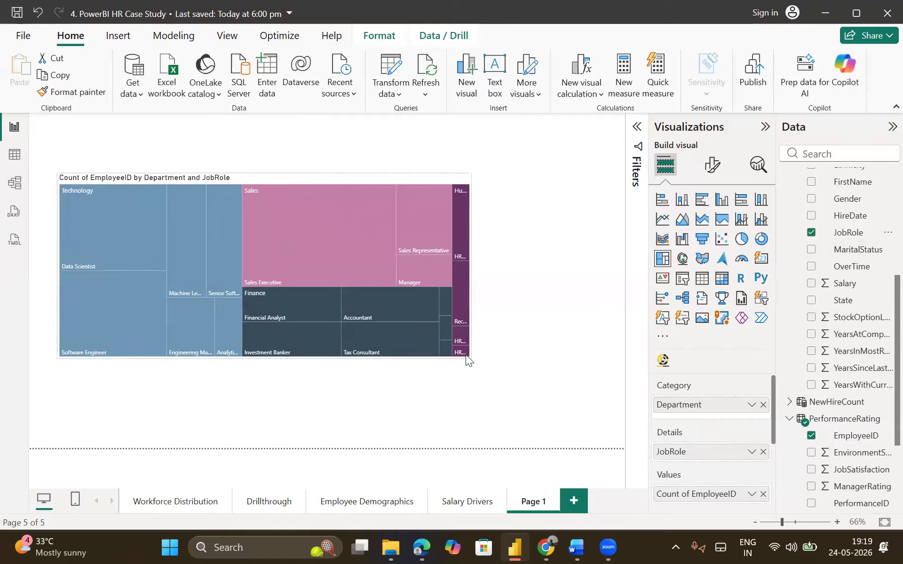
mouse_move(115, 246)
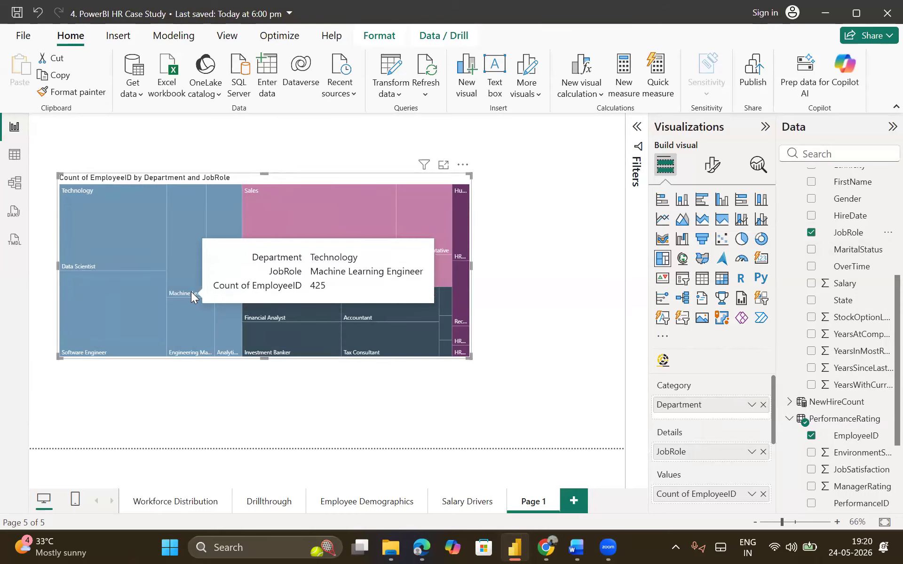
mouse_move(197, 352)
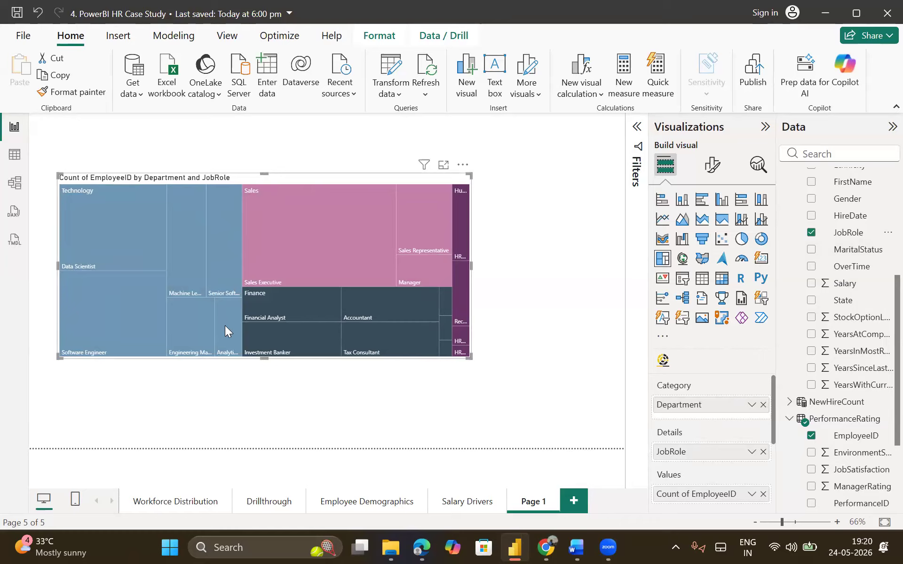
mouse_move(223, 322)
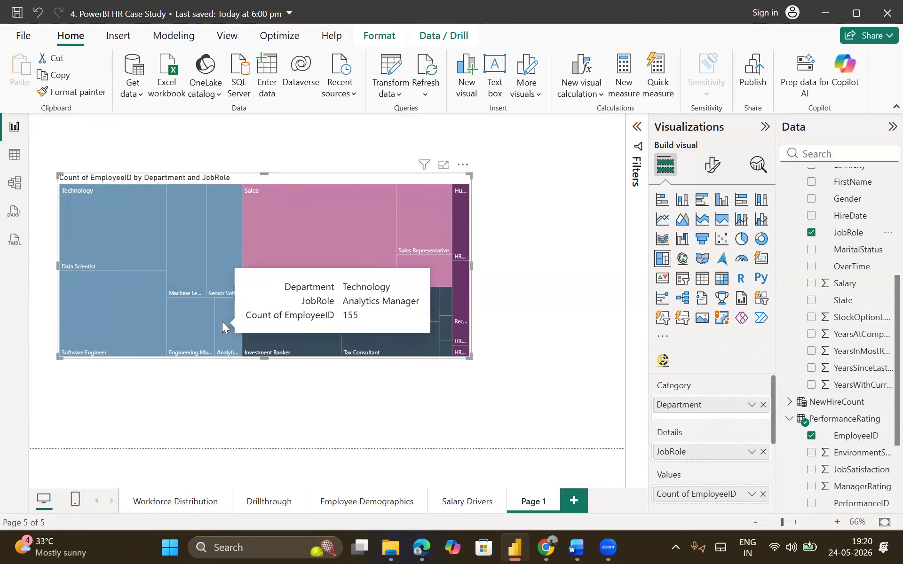
mouse_move(148, 256)
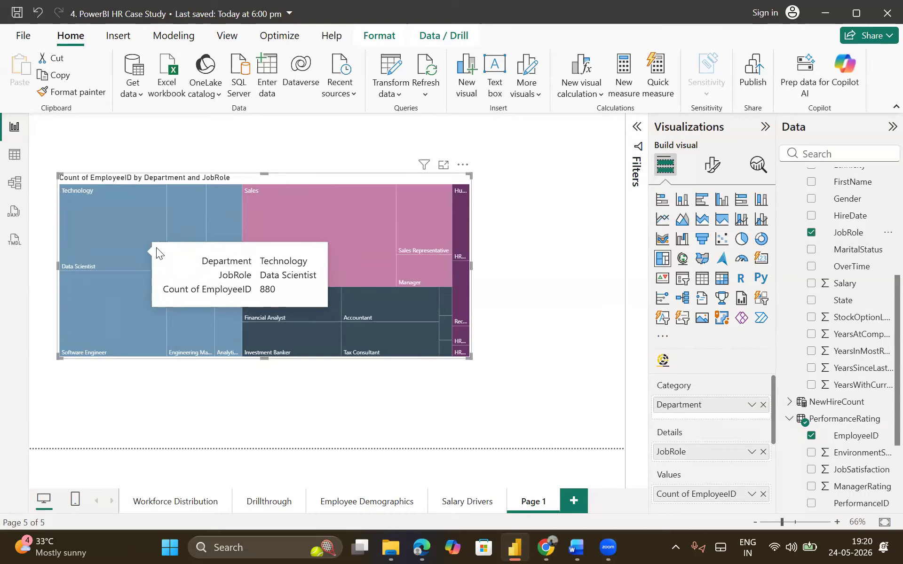
mouse_move(275, 214)
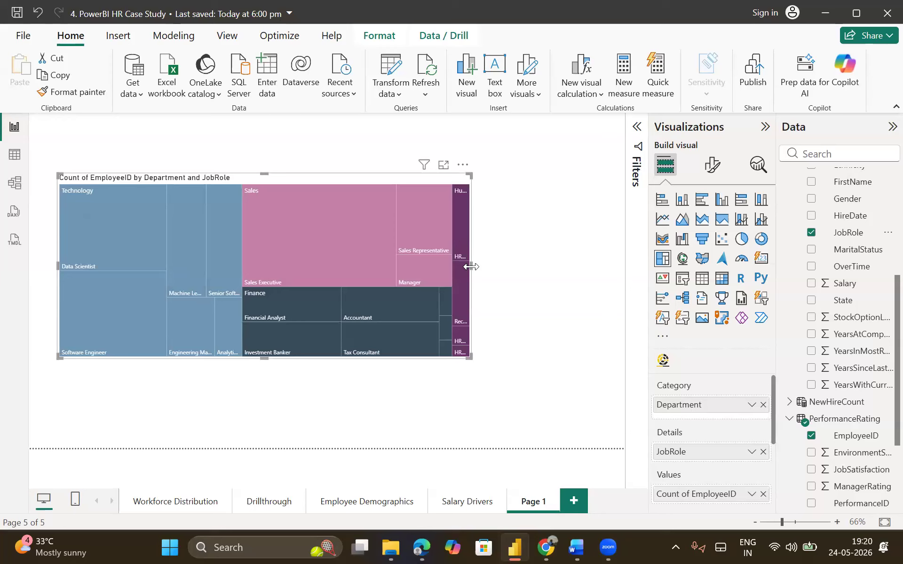
left_click_drag(471, 266, 514, 258)
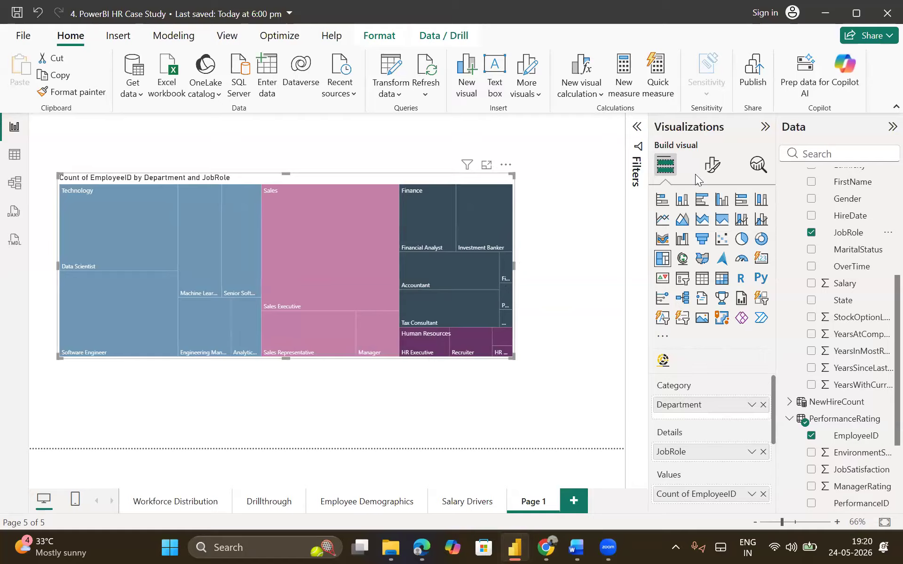
- Turn on the treemap's data labels, set their display units to None and make the label text bold
left_click(711, 174)
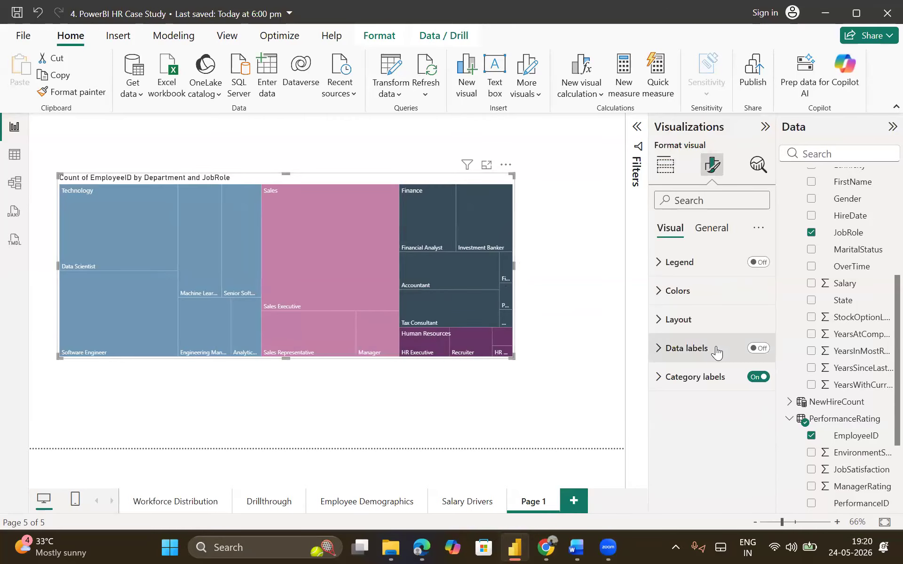
left_click(758, 348)
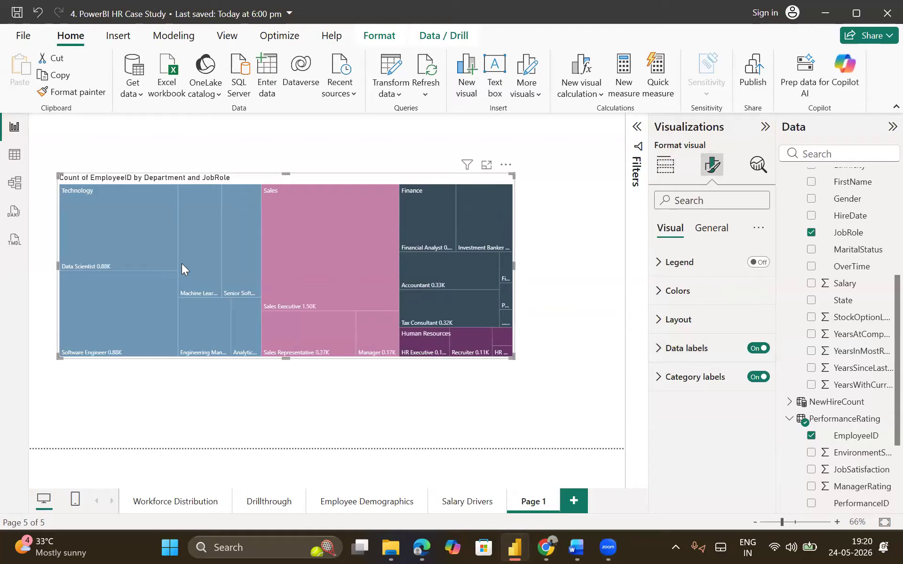
left_click(663, 351)
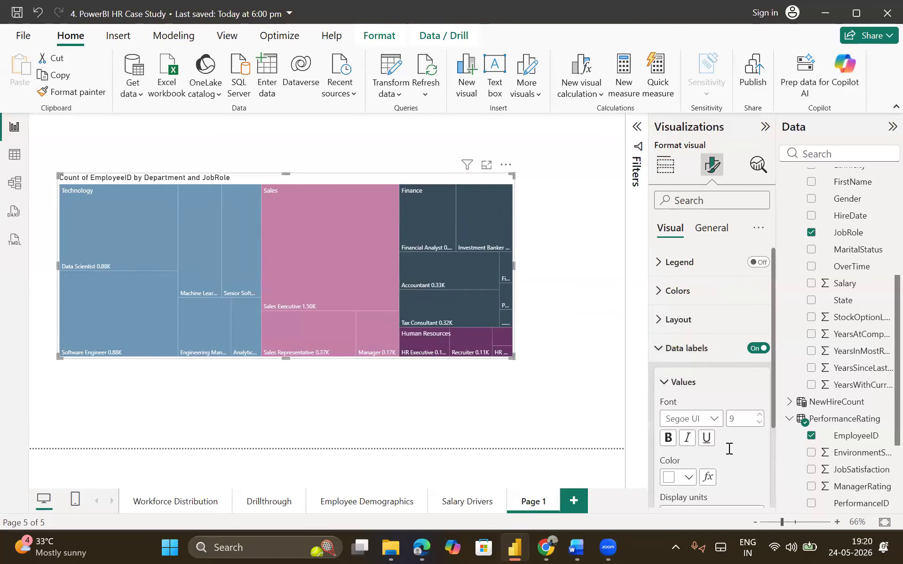
scroll(727, 445, "down", 3)
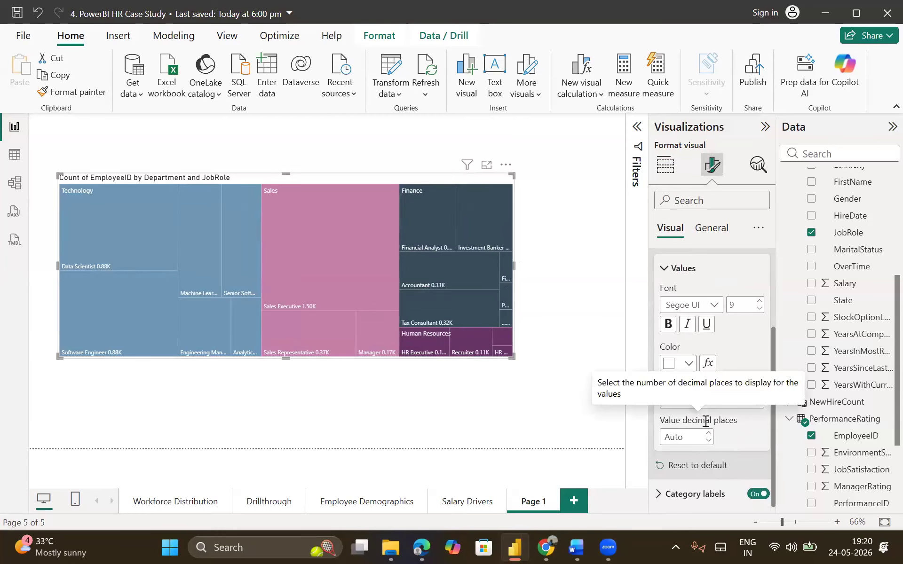
left_click(754, 404)
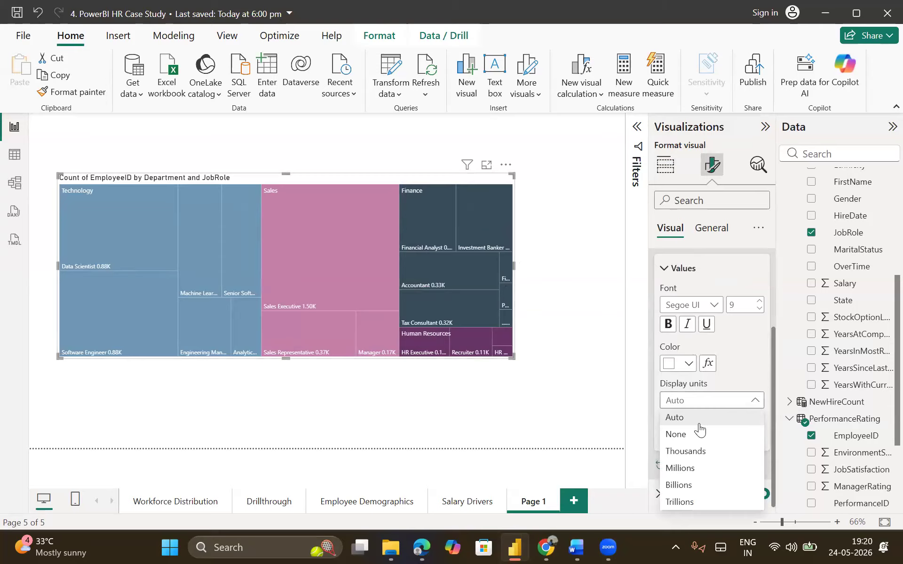
left_click(686, 433)
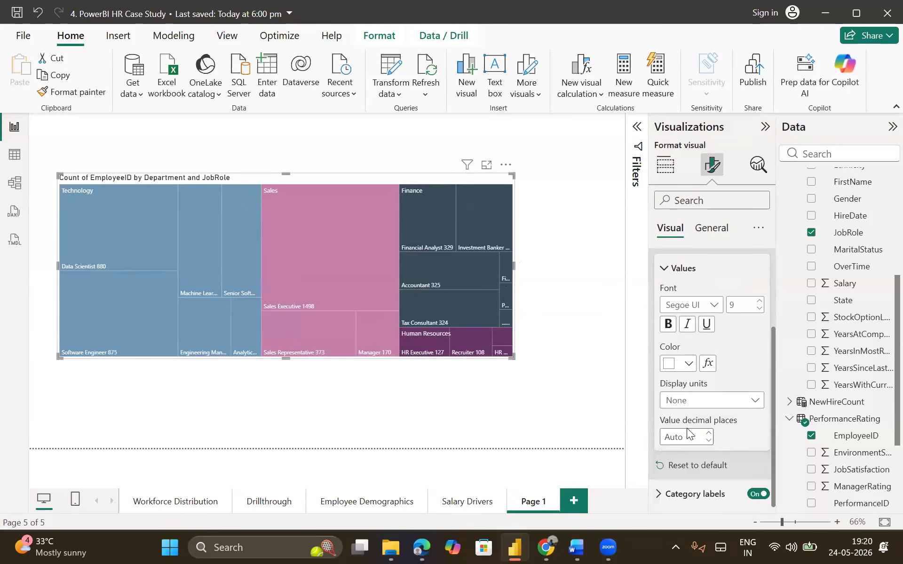
left_click(670, 326)
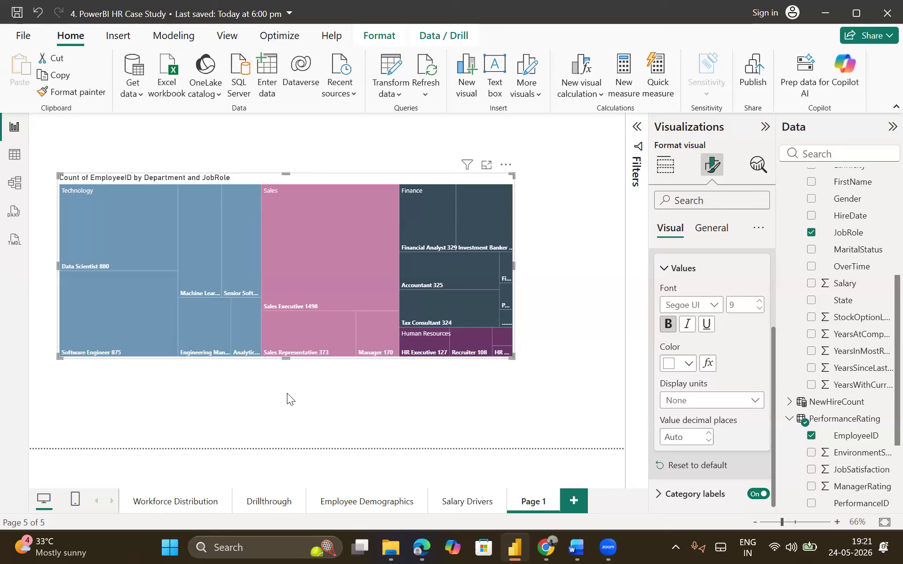
- Review the treemap's assigned fields, check the Word brief for the next visual, and return to Power BI to look through the Employee fields
left_click(664, 167)
scroll(718, 421, "down", 3)
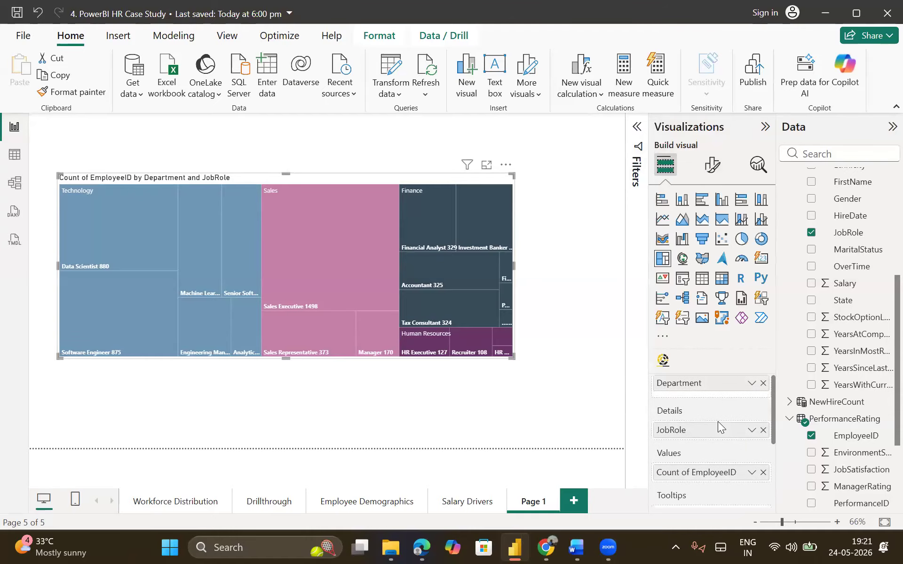
scroll(717, 421, "up", 1)
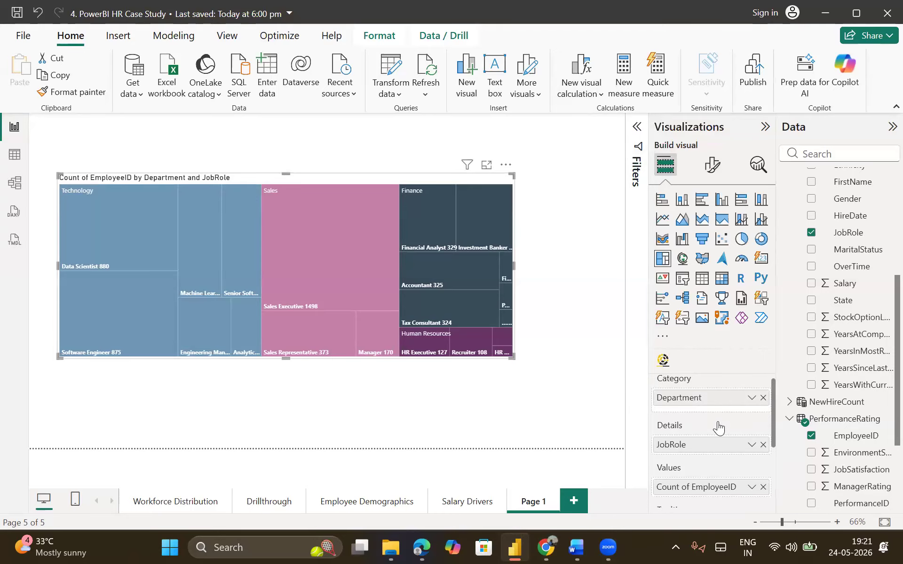
scroll(718, 425, "down", 1)
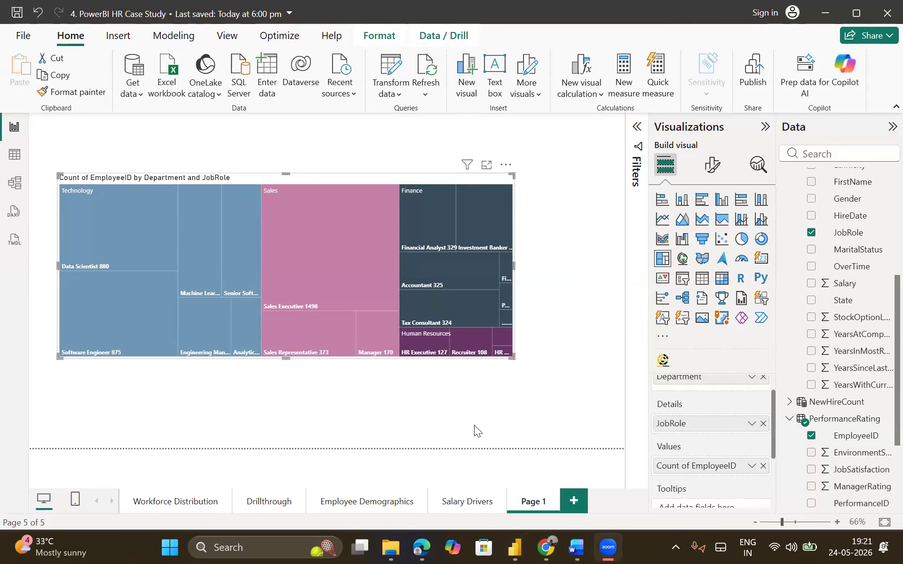
left_click(566, 547)
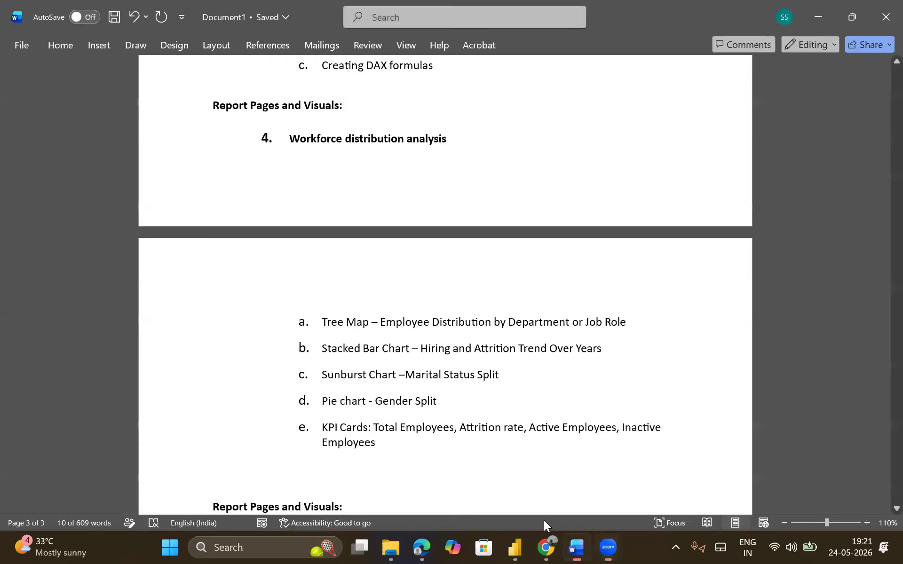
left_click(522, 547)
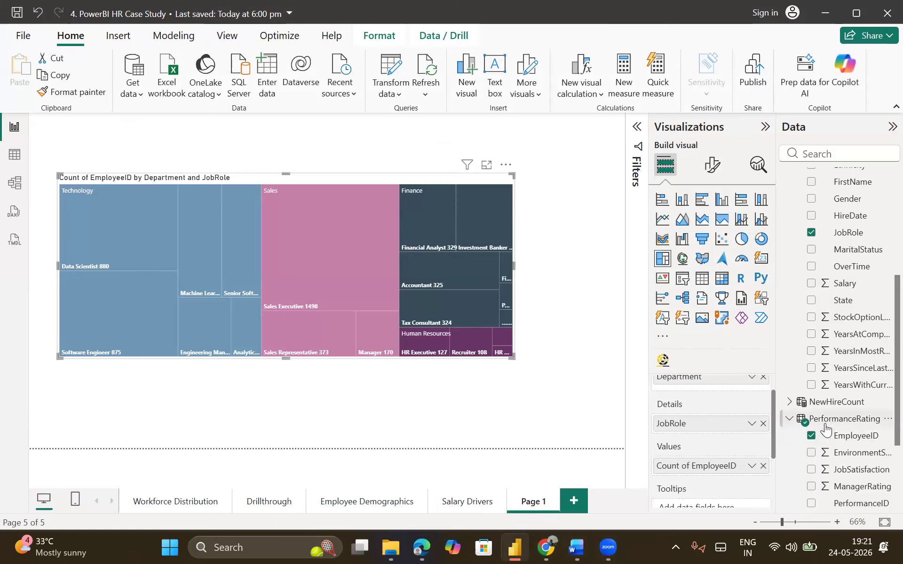
scroll(815, 357, "up", 3)
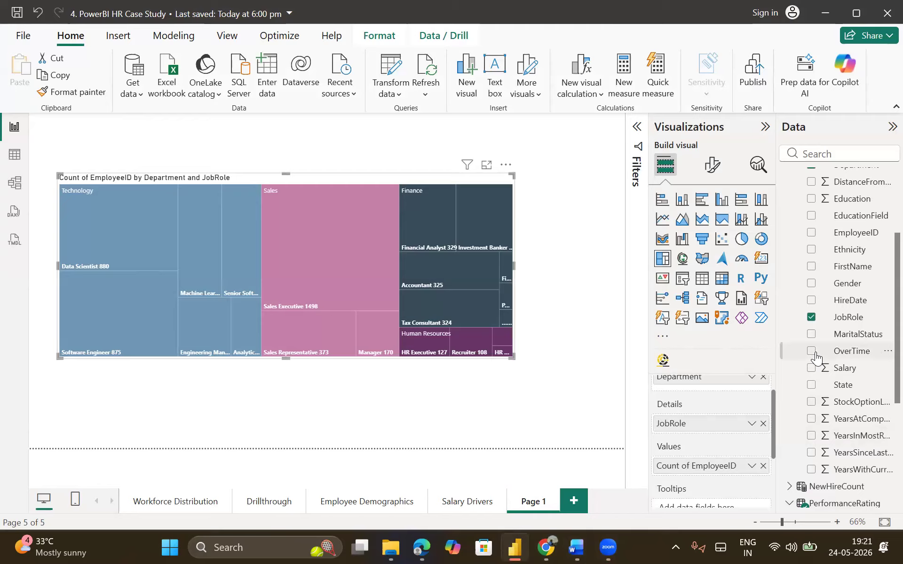
- On the Workforce Distribution page, examine the stacked bar chart's axis fields and the measures available in the Metrics table
left_click(189, 500)
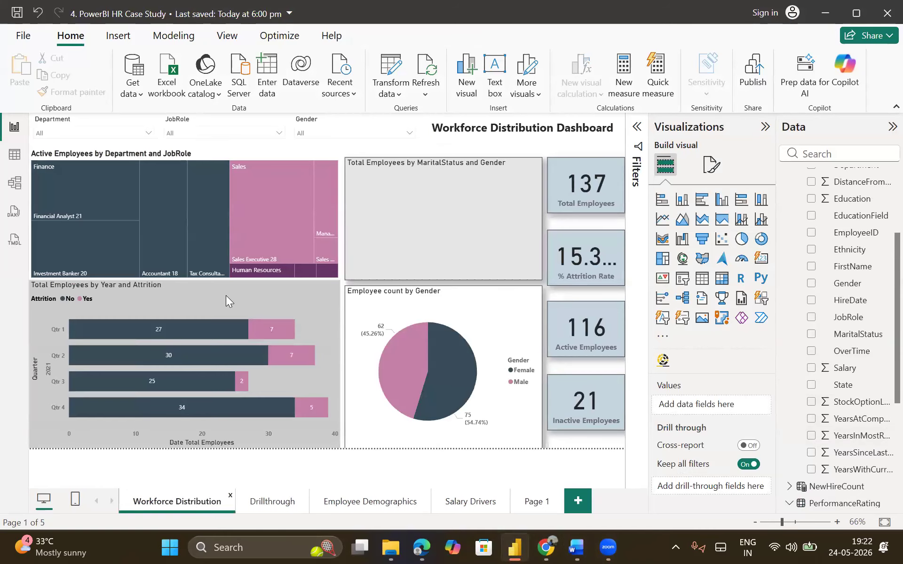
left_click(227, 333)
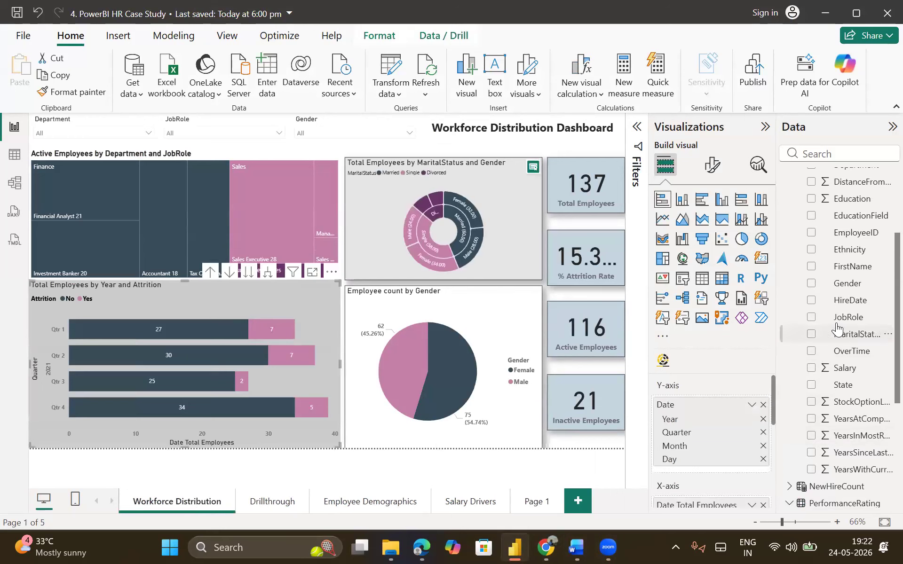
scroll(836, 327, "down", 1)
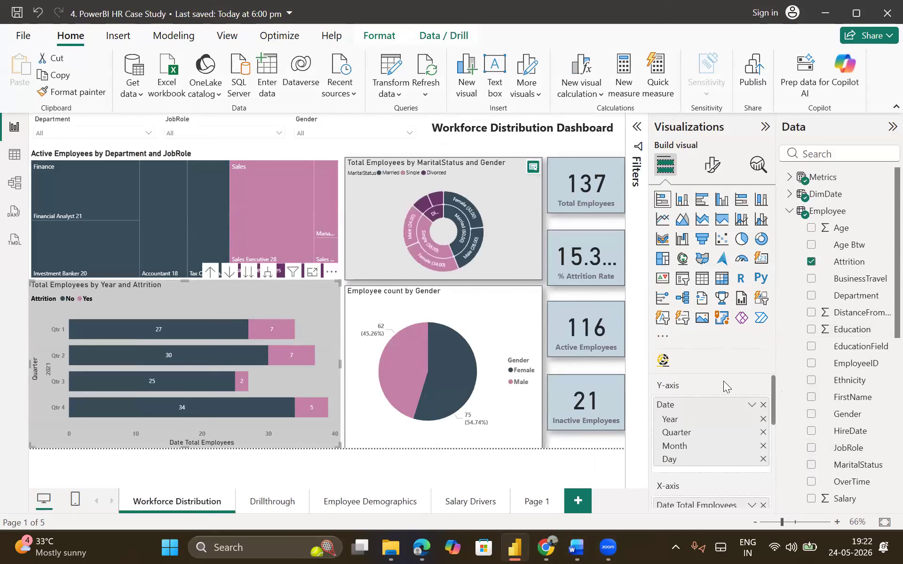
scroll(723, 386, "down", 3)
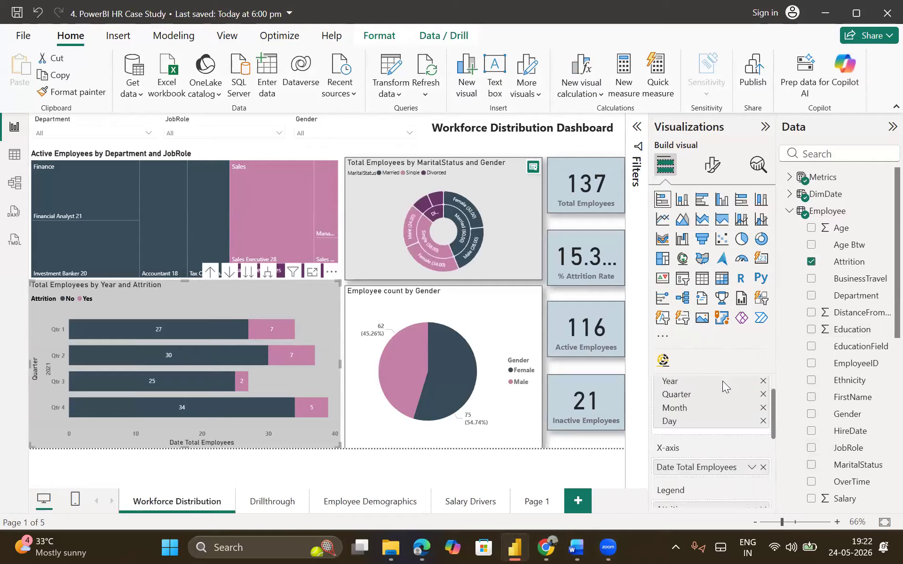
scroll(722, 387, "up", 3)
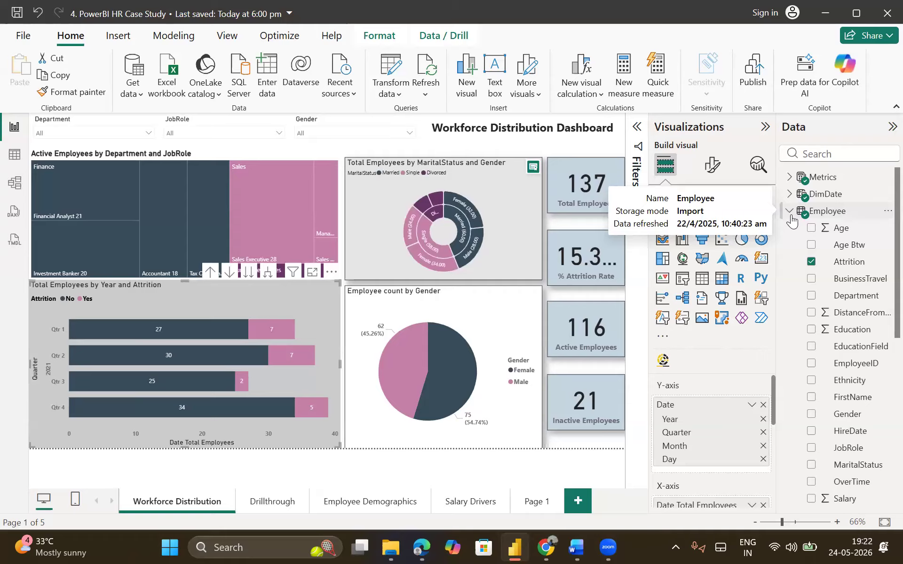
left_click(791, 214)
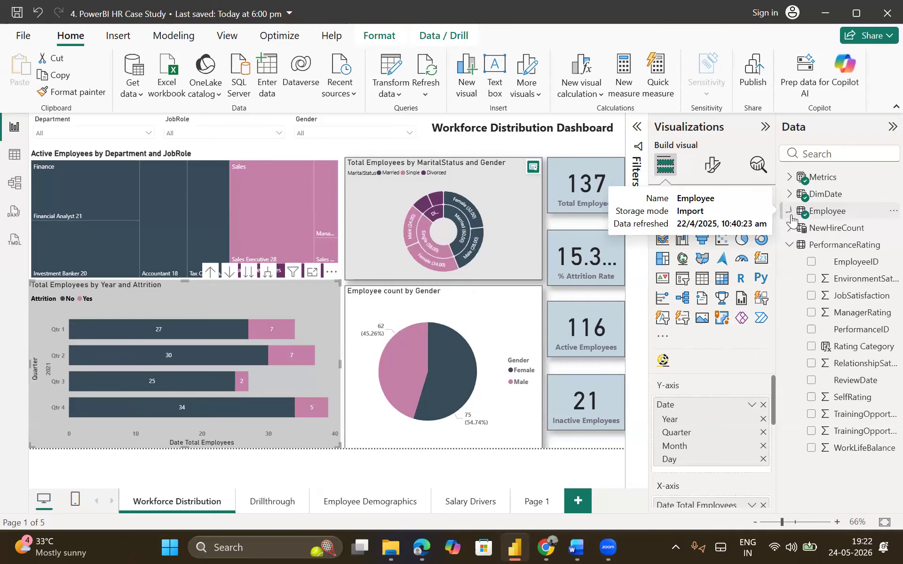
left_click(790, 245)
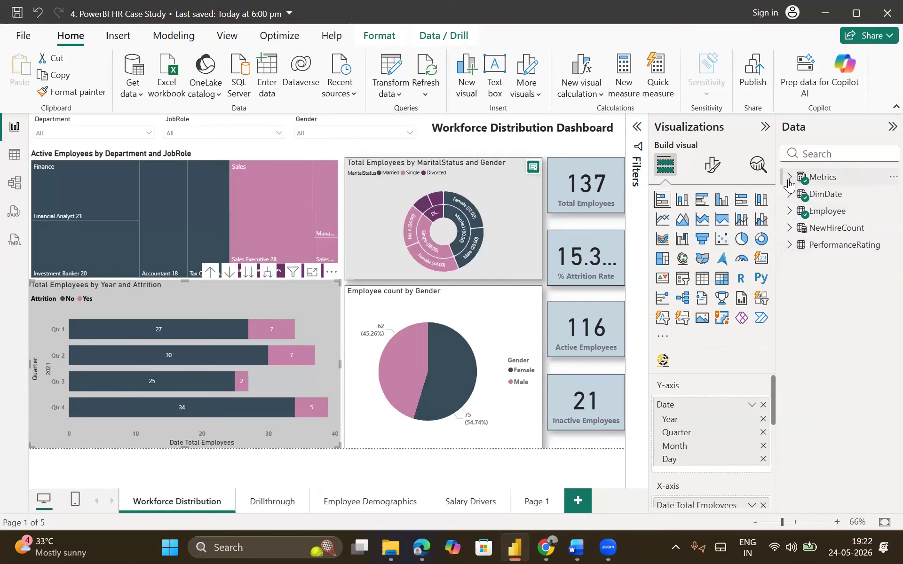
left_click(788, 178)
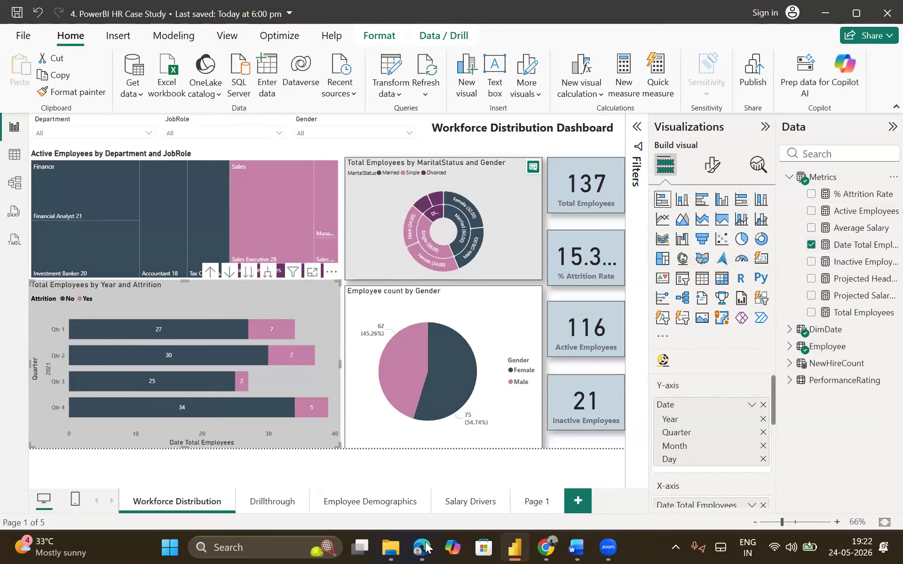
- Check the stacked bar chart requirement in the Word brief, return to Power BI, and examine the Date Total Employees formula and DimDate fields
left_click(578, 547)
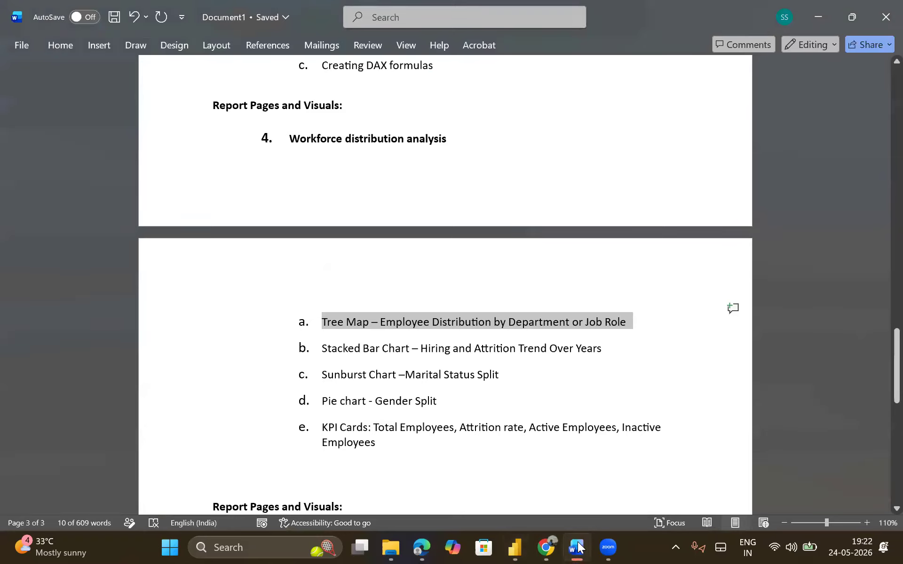
left_click(578, 547)
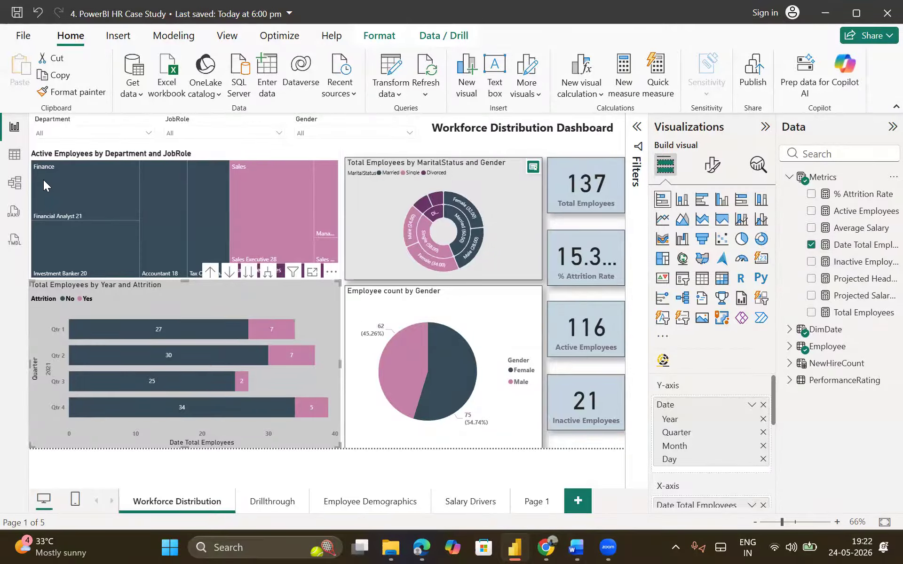
left_click(866, 245)
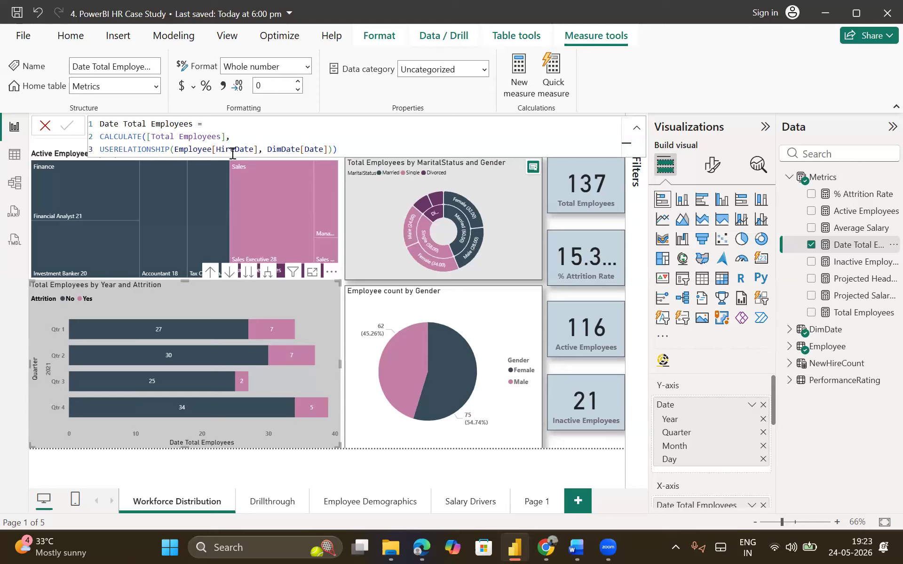
left_click(791, 334)
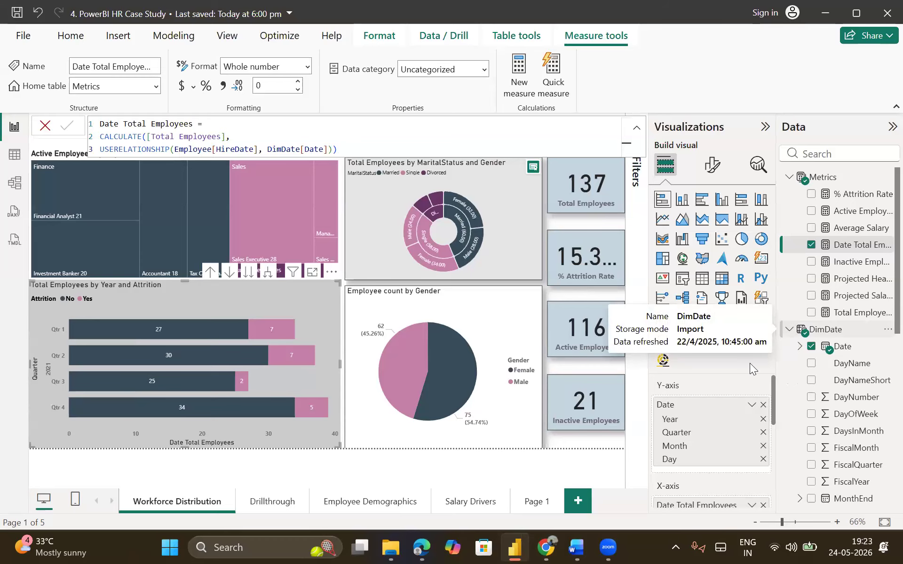
left_click(789, 329)
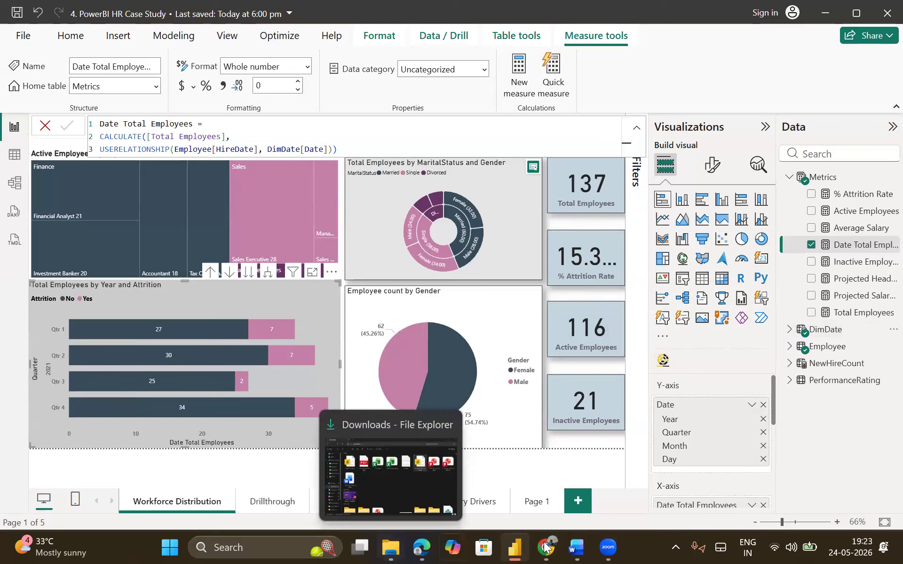
- Open DimDate.txt from the Final Assessment folder in Google Drive, read through its calendar table DAX code, close it, and return to Power BI
left_click(546, 546)
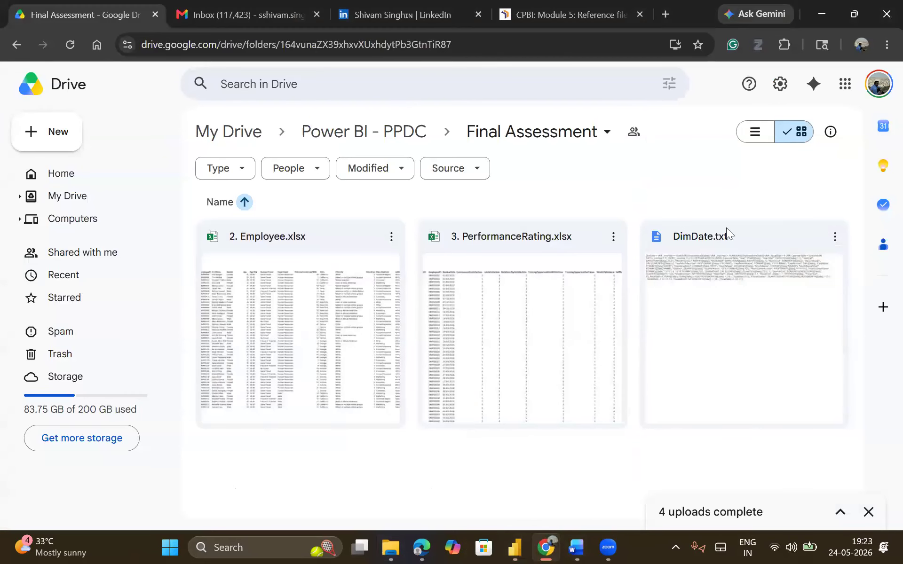
double_click(725, 228)
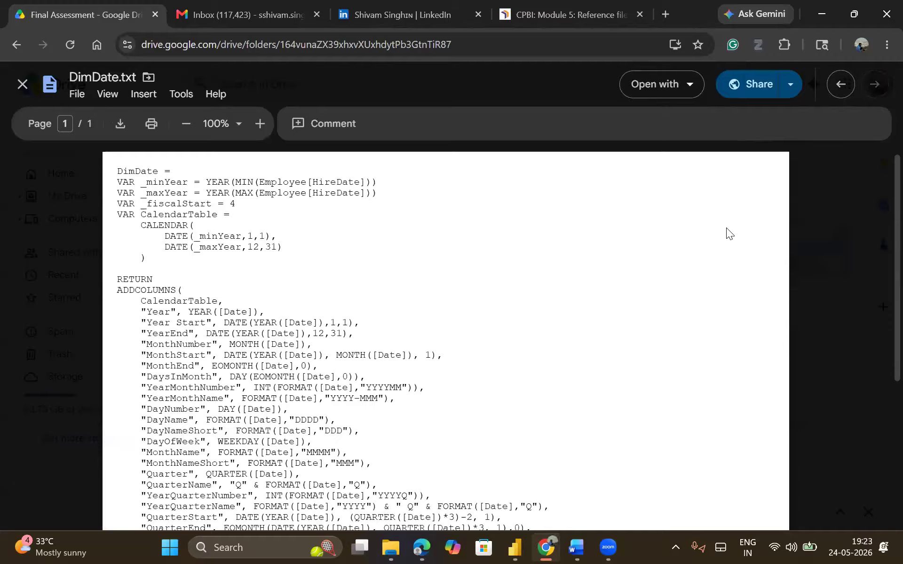
scroll(726, 228, "down", 1)
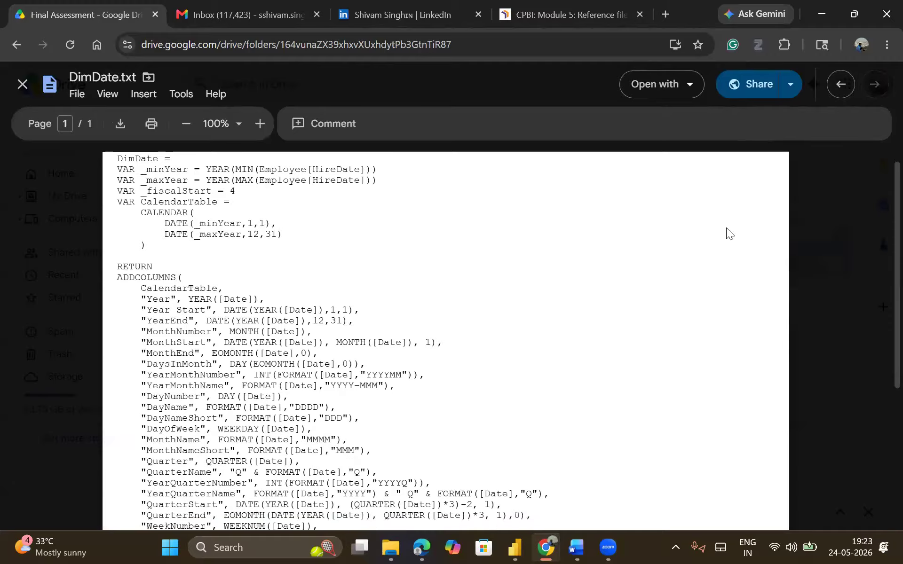
scroll(726, 229, "down", 3)
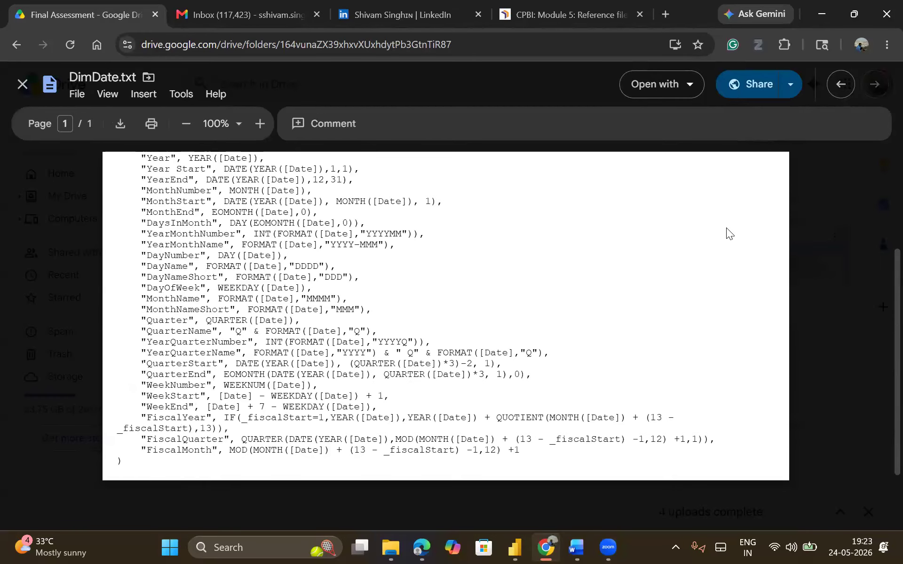
scroll(726, 228, "up", 3)
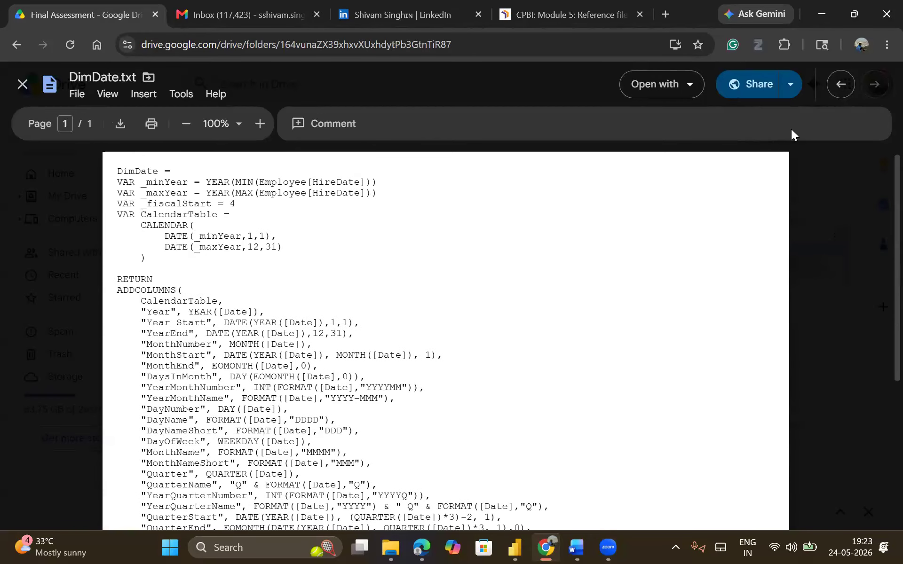
left_click(22, 85)
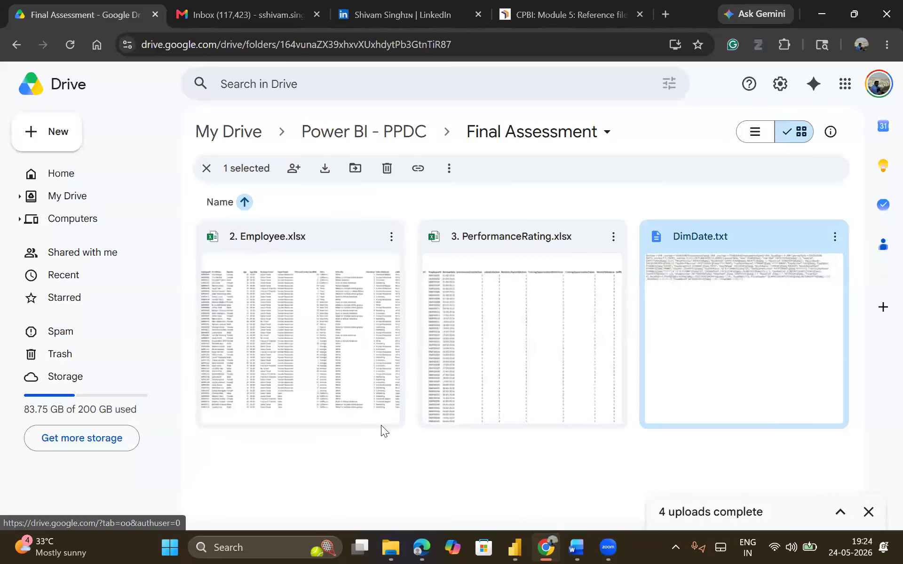
left_click(514, 544)
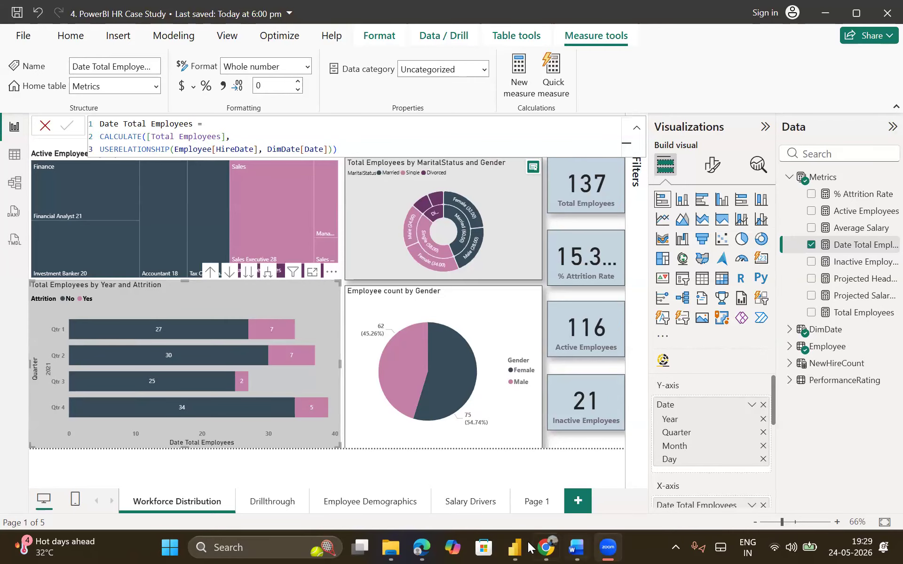
- Switch to the Word brief, review the gender pie chart and marital status sunburst requirements, and go back to Power BI
left_click(571, 547)
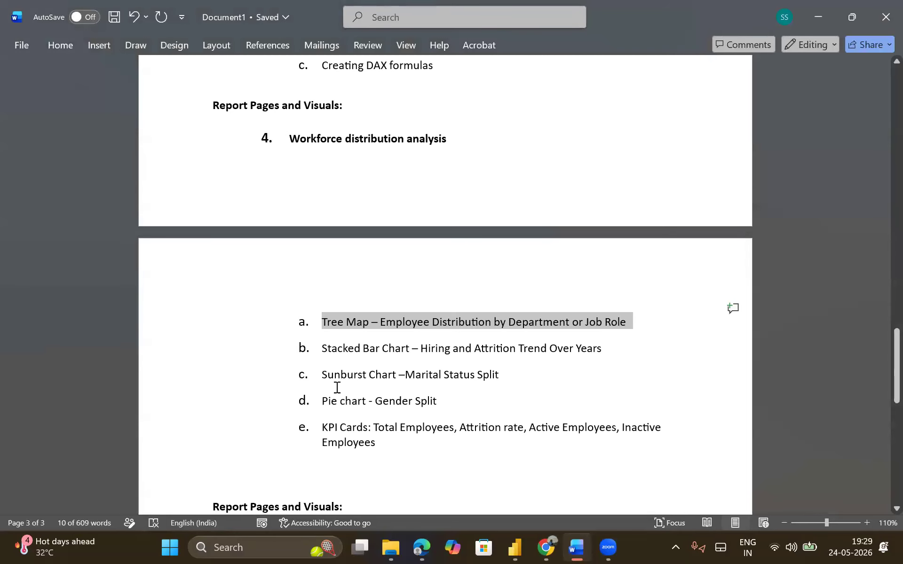
left_click_drag(323, 403, 433, 399)
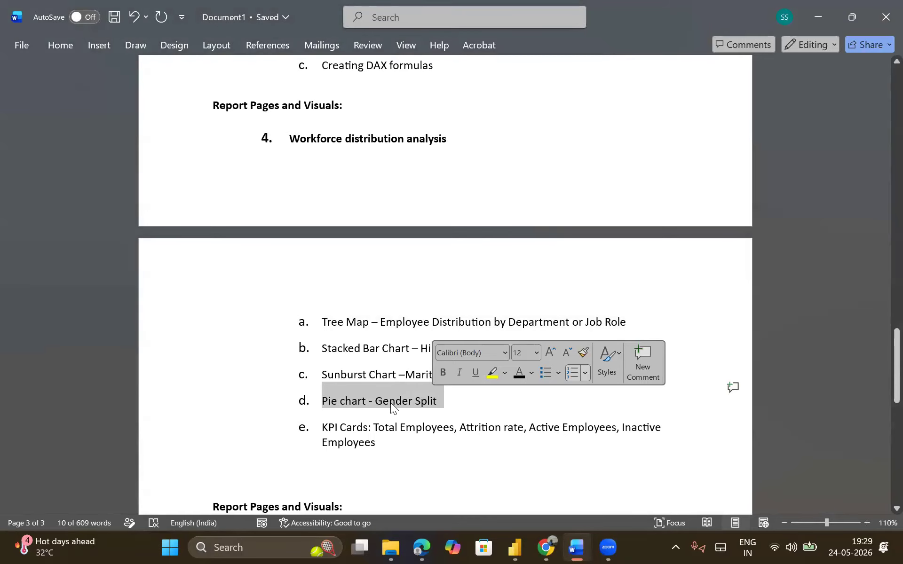
left_click_drag(325, 375, 442, 397)
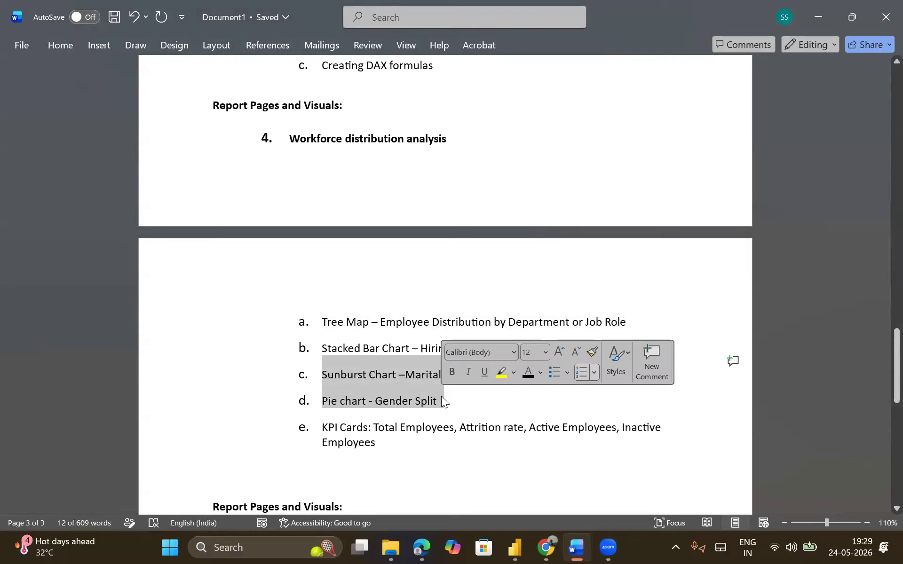
left_click(495, 397)
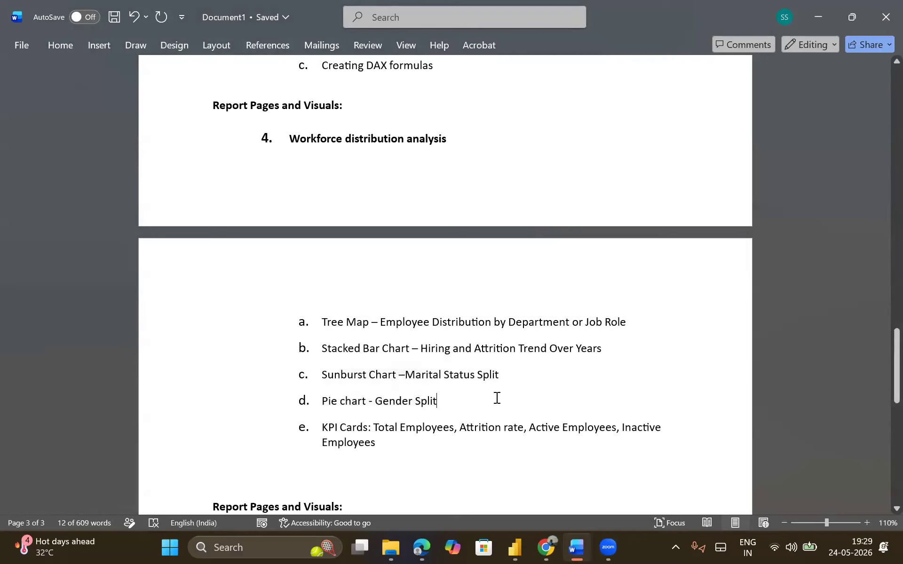
left_click(517, 547)
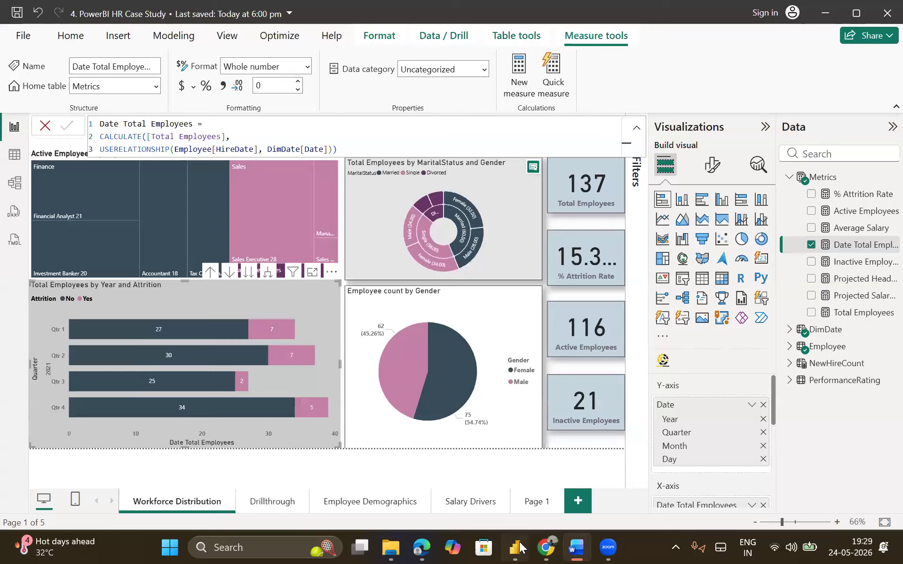
- Collapse the Metrics table and look through the Employee table's fields for those needed by the sunburst and pie charts
left_click(789, 177)
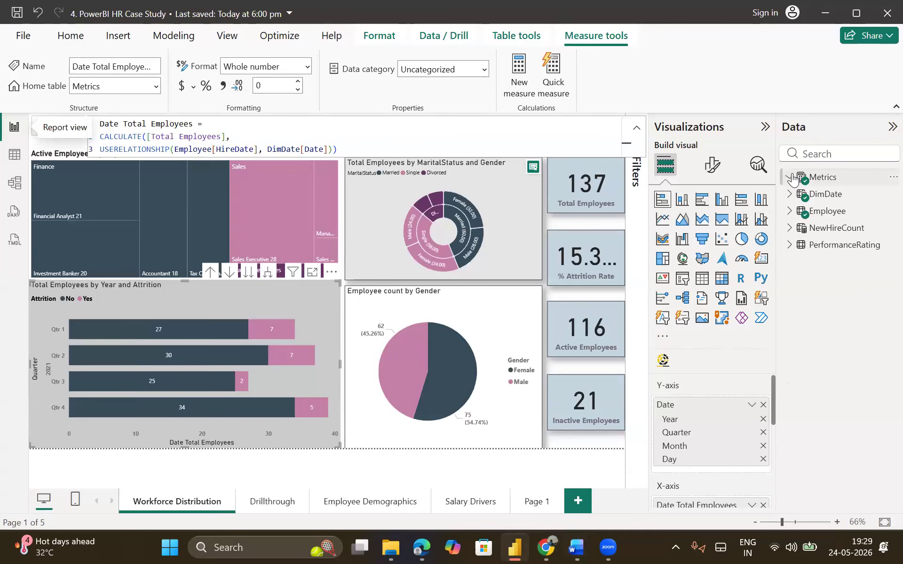
left_click(788, 212)
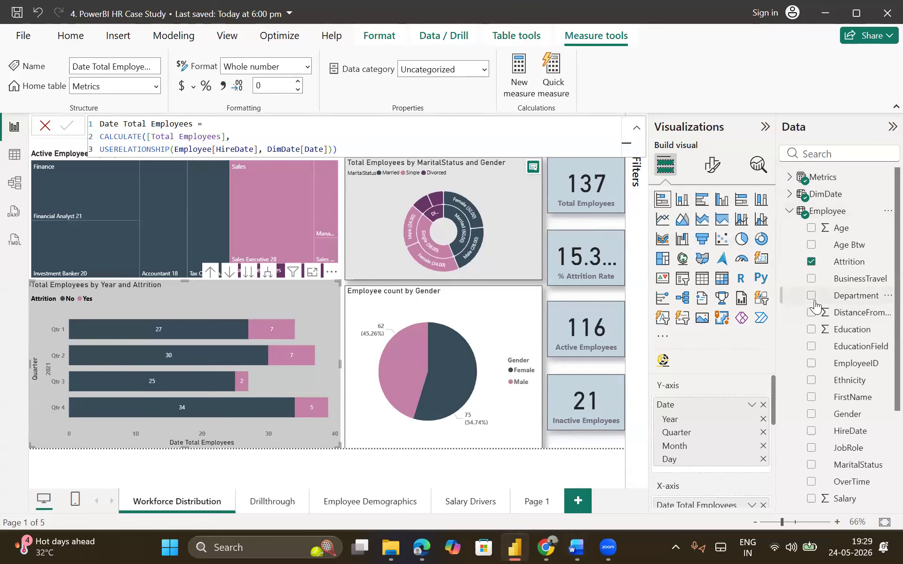
scroll(814, 305, "down", 4)
scroll(815, 306, "up", 4)
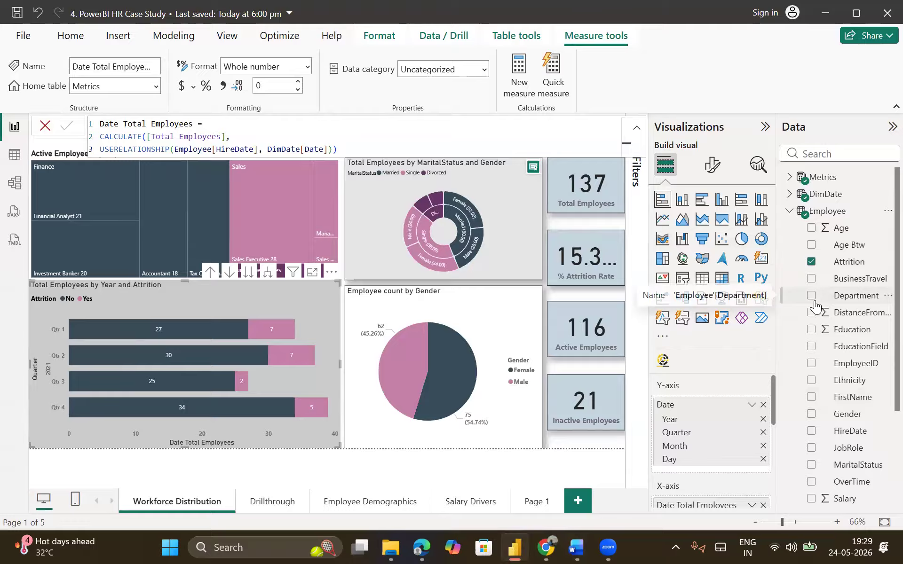
scroll(815, 305, "down", 6)
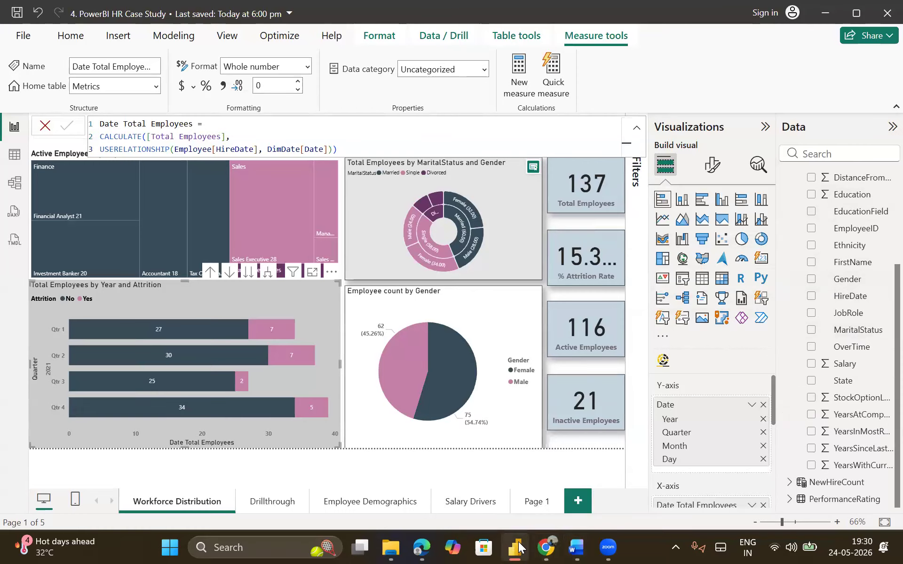
mouse_move(518, 547)
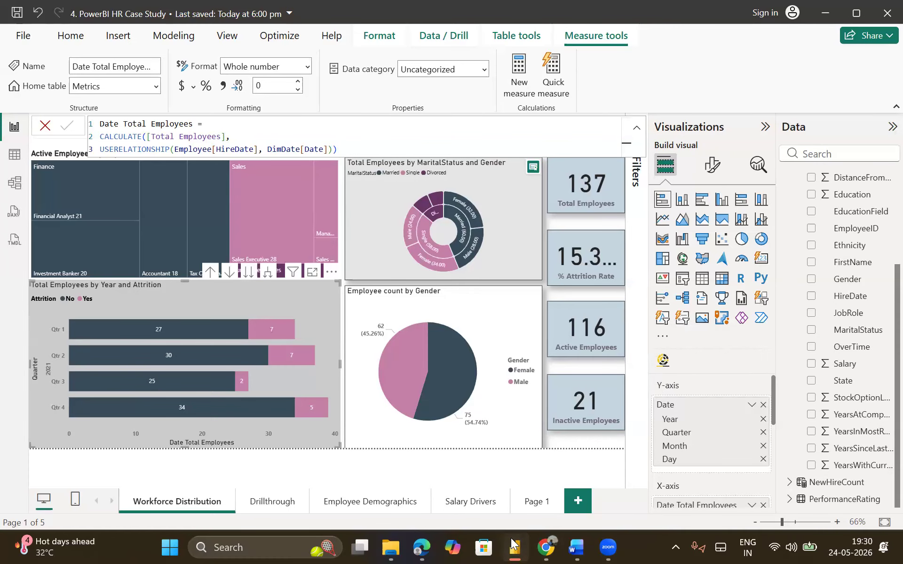
- Return to the Word brief and highlight the sunburst and pie chart items together
left_click(576, 547)
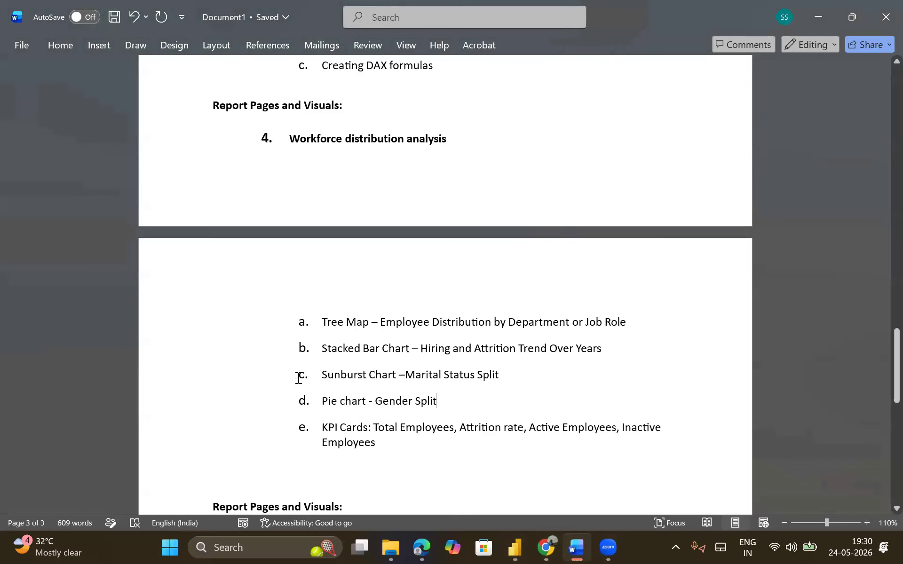
left_click_drag(296, 378, 441, 398)
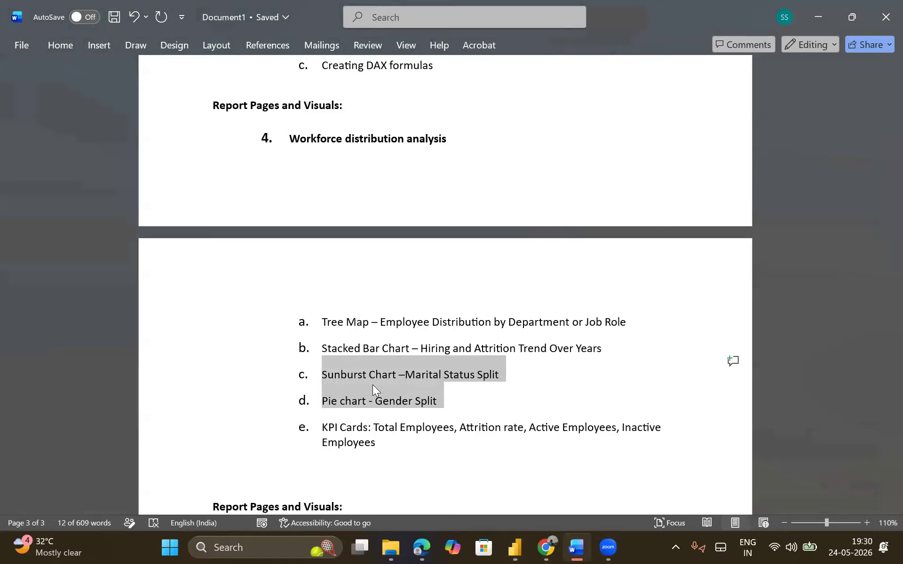
left_click(70, 150)
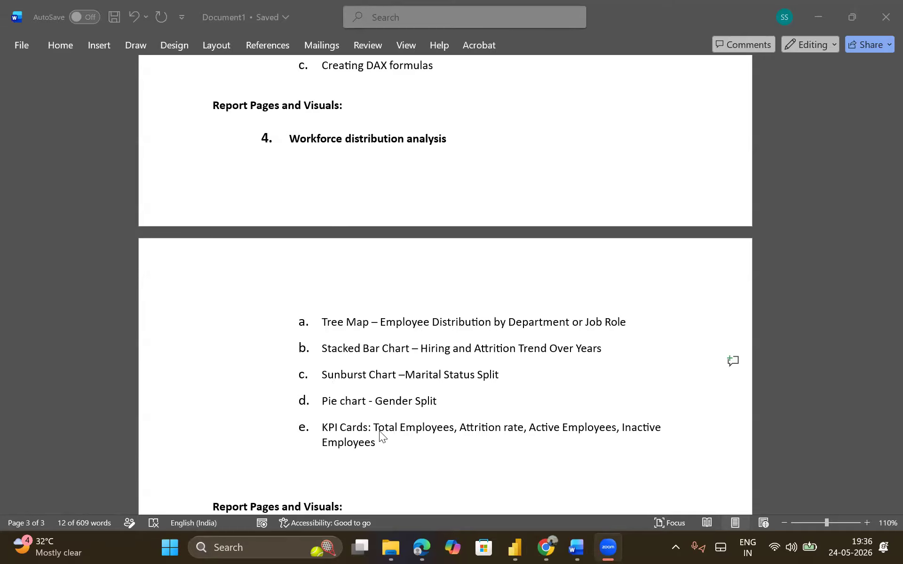
- Examine the brief's KPI card requirements for total employees, attrition rate, active employees and inactive employees, and return to the Power BI report
scroll(378, 430, "down", 1)
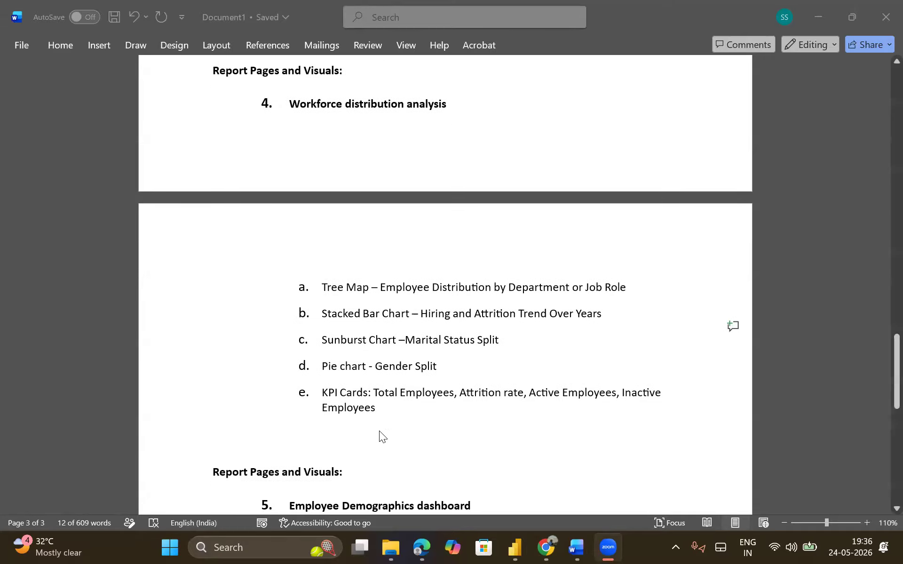
left_click(377, 389)
left_click_drag(369, 391, 388, 401)
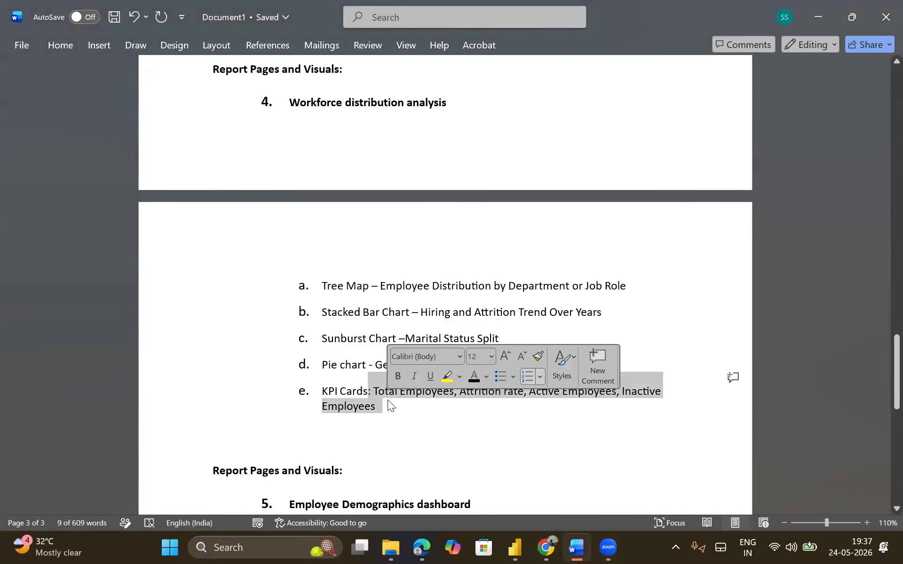
left_click(390, 412)
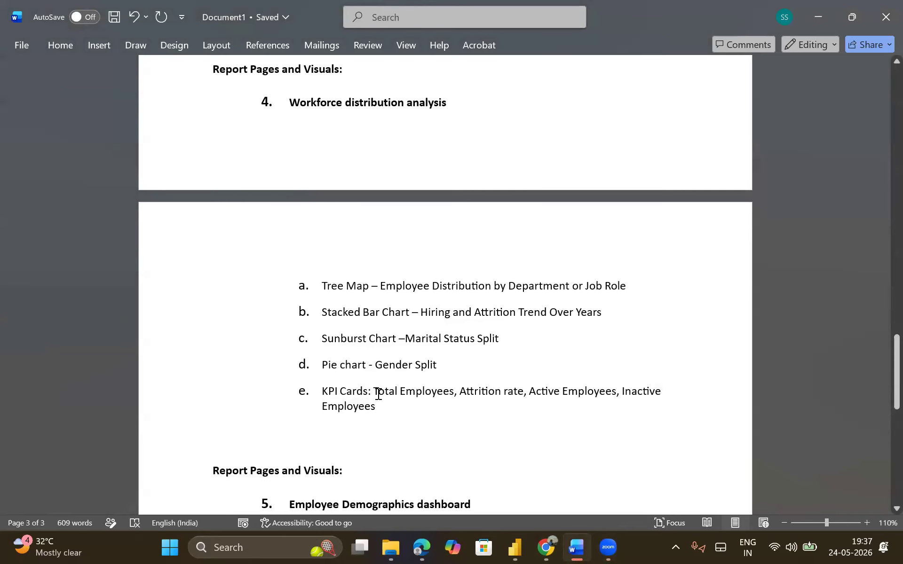
left_click_drag(372, 397, 521, 399)
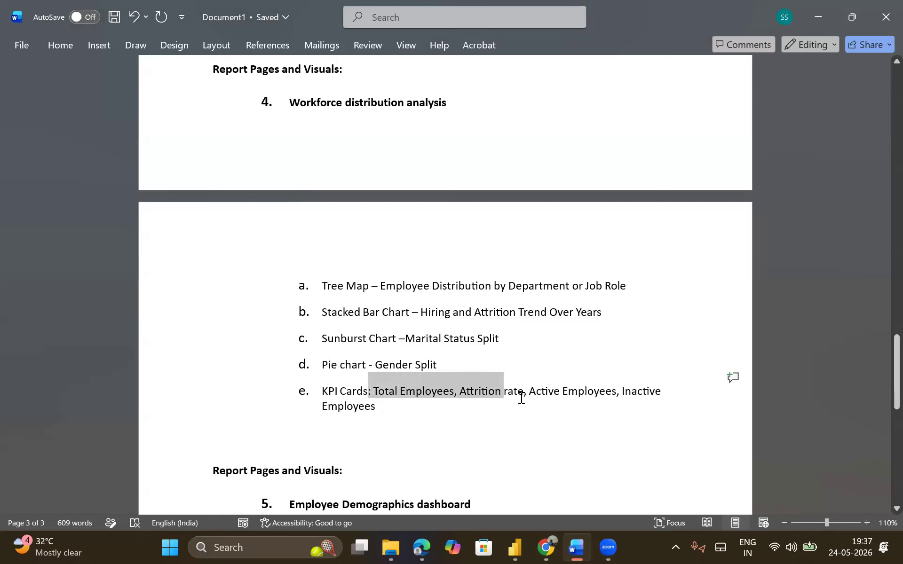
left_click(413, 394)
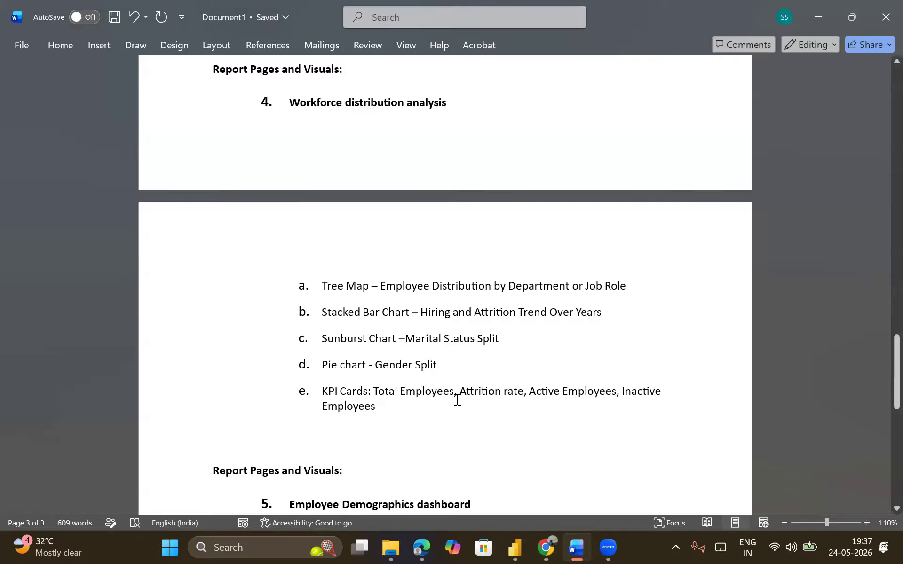
left_click_drag(471, 396, 519, 396)
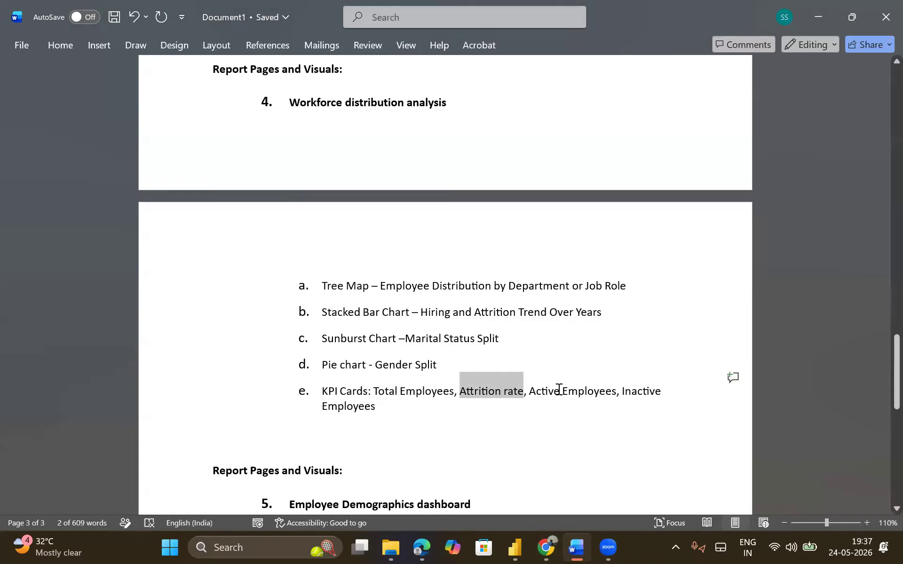
left_click_drag(558, 389, 602, 391)
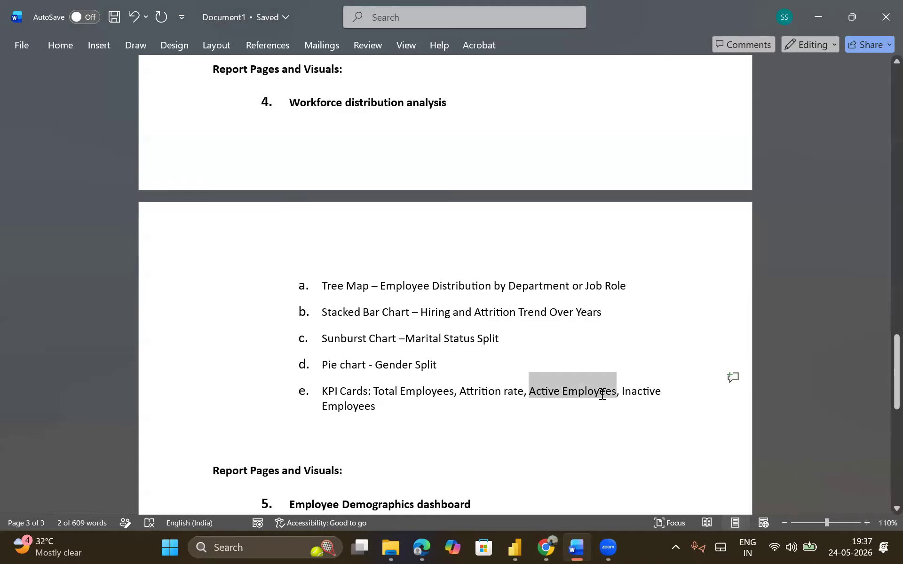
double_click(334, 412)
left_click(322, 413)
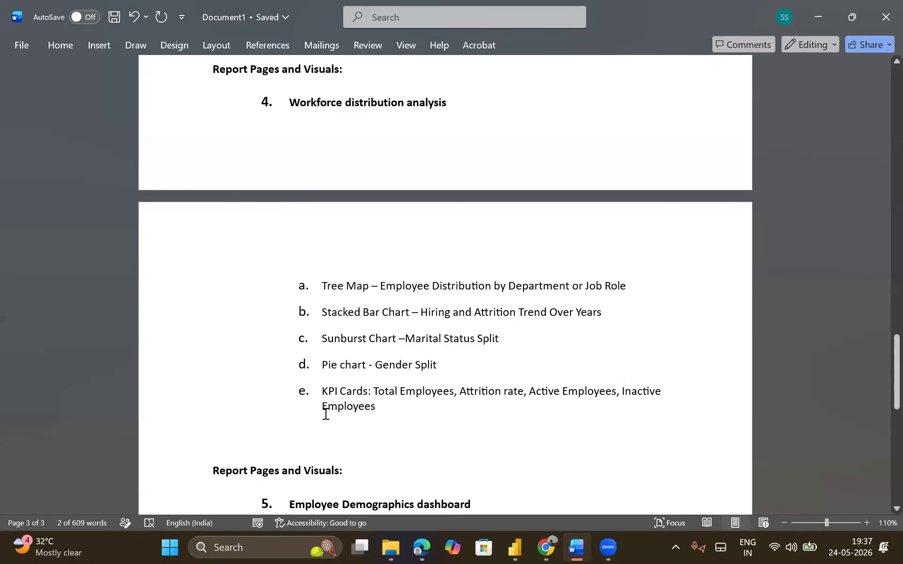
double_click(322, 413)
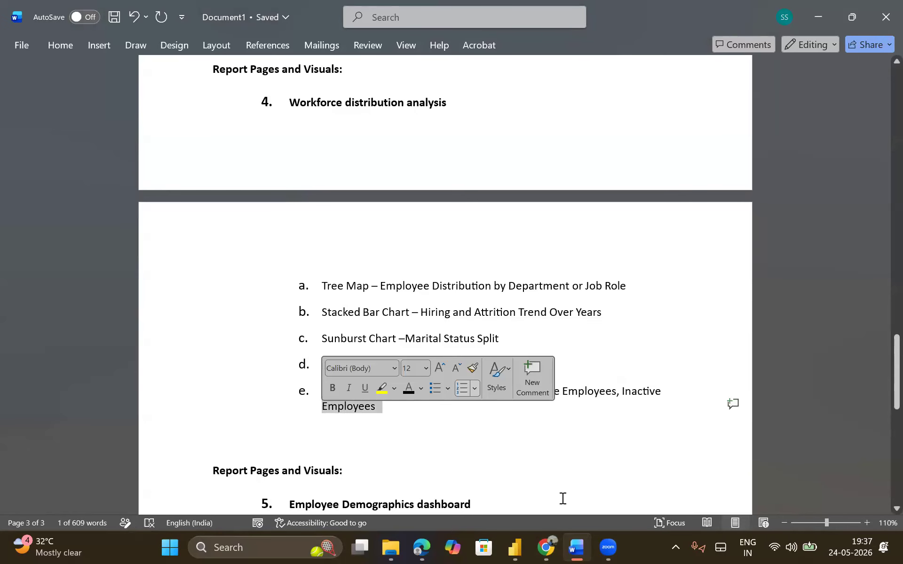
left_click(517, 547)
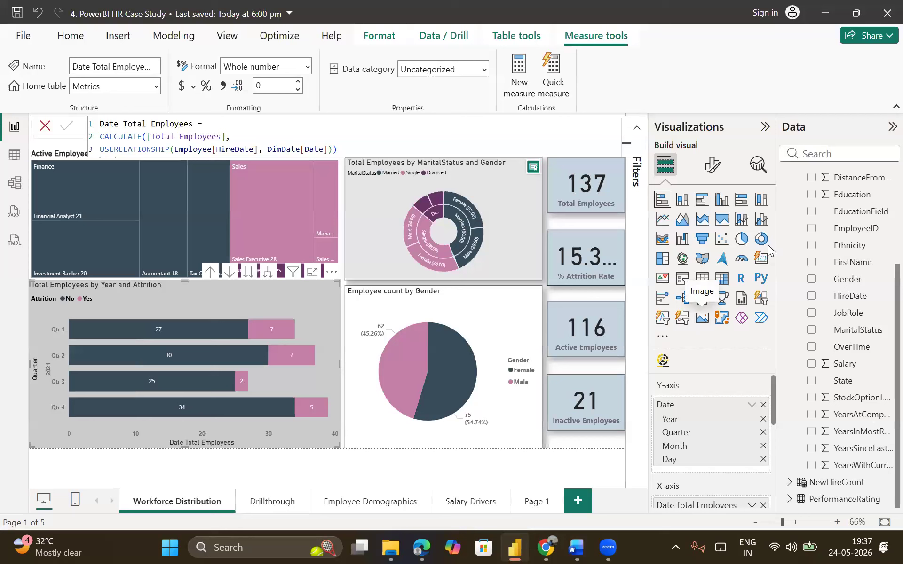
- Inspect the Active Employees measure's formula in the Metrics table and reopen the Employee table's field list
scroll(817, 267, "up", 5)
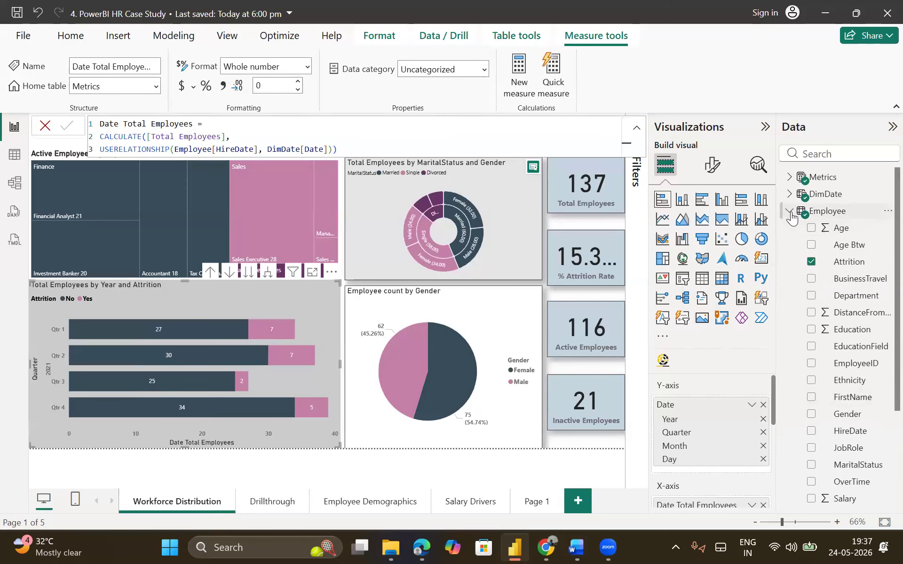
left_click(789, 211)
left_click(789, 179)
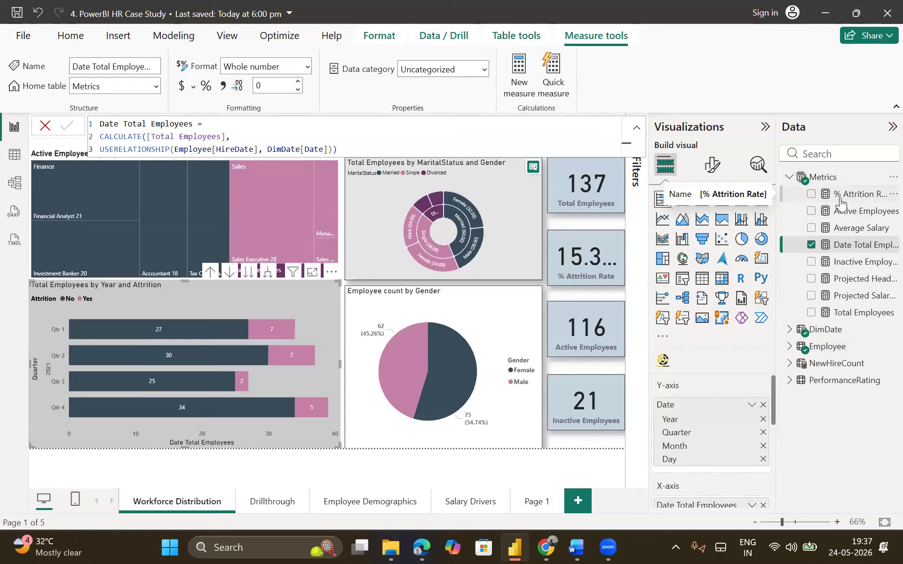
left_click(844, 214)
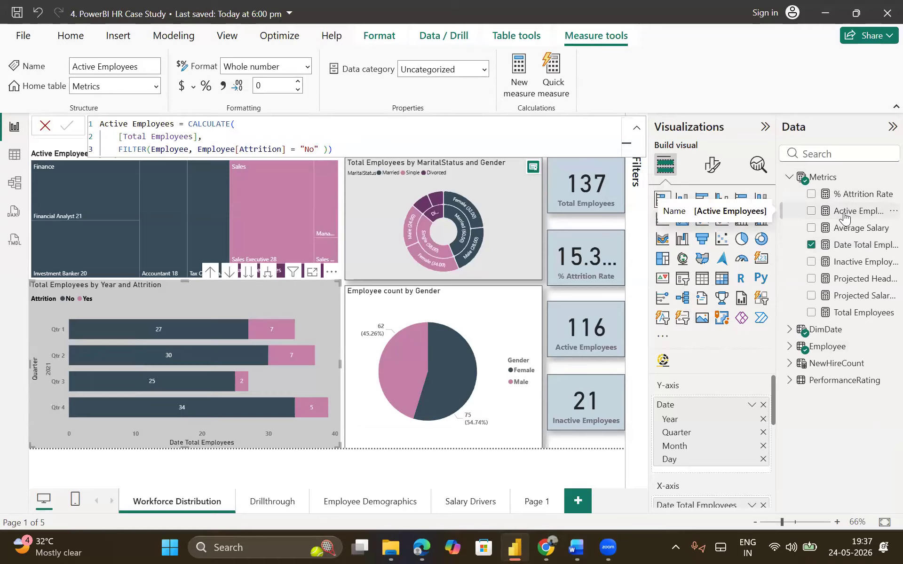
left_click(788, 177)
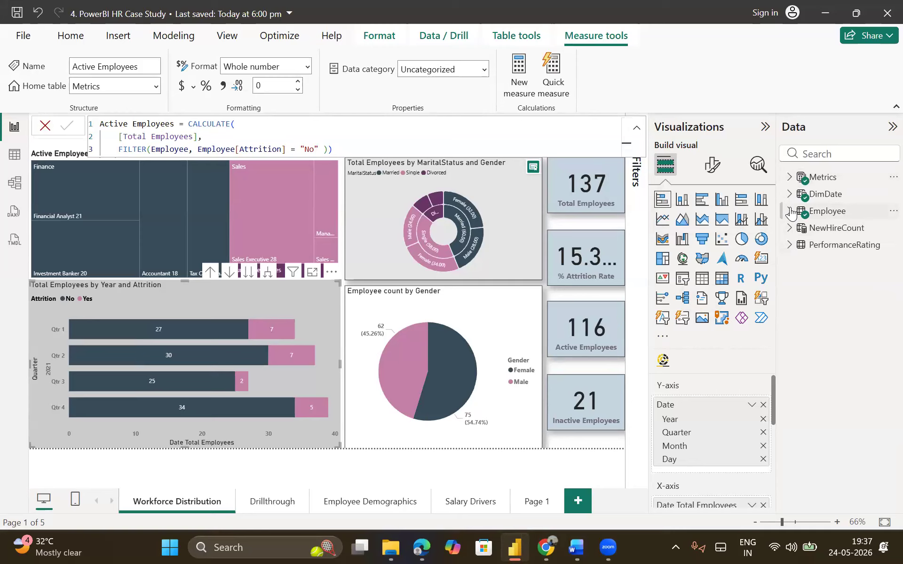
left_click(790, 211)
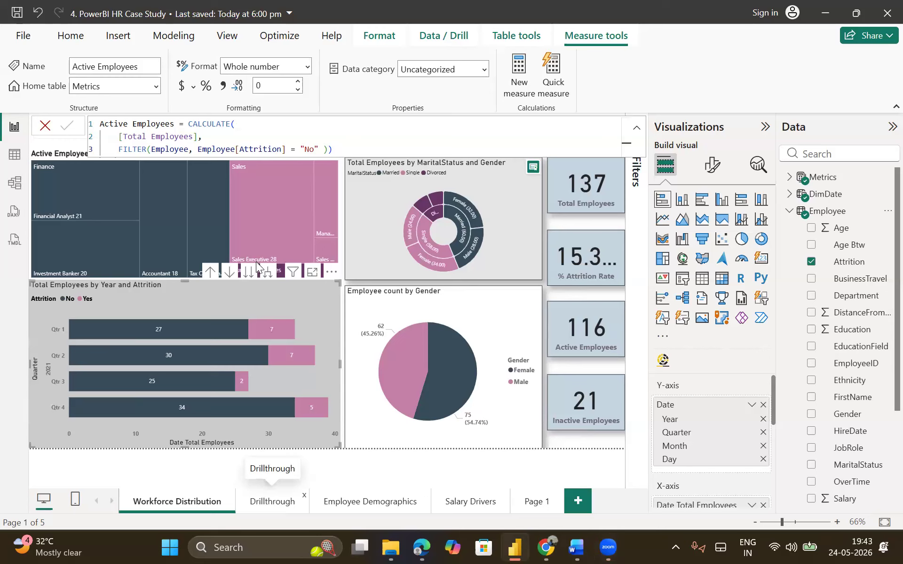
- View the Drillthrough page's employee table, and switch to the Word brief's Employee Demographics dashboard section
left_click(274, 502)
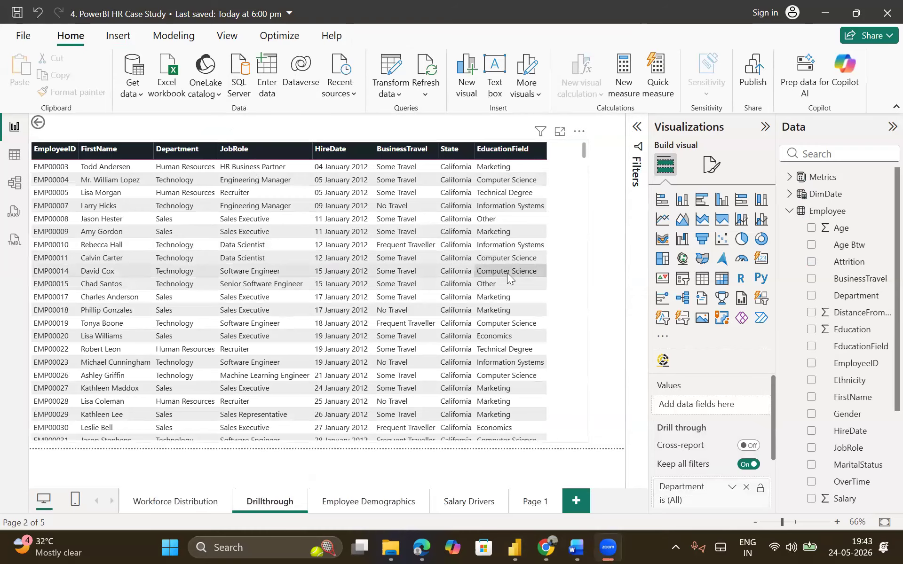
left_click(576, 547)
scroll(561, 441, "down", 6)
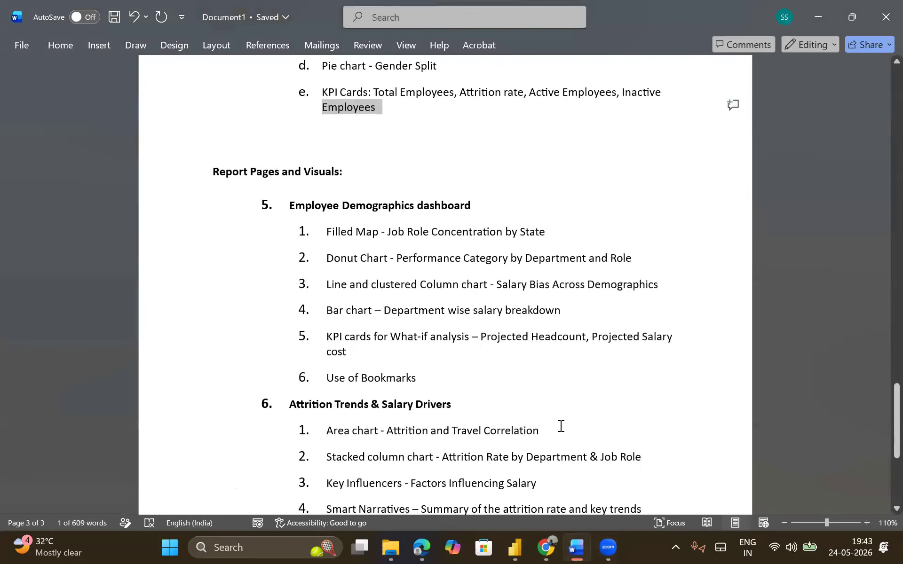
- Go back to Power BI and open the Employee Demographics page
mouse_move(575, 548)
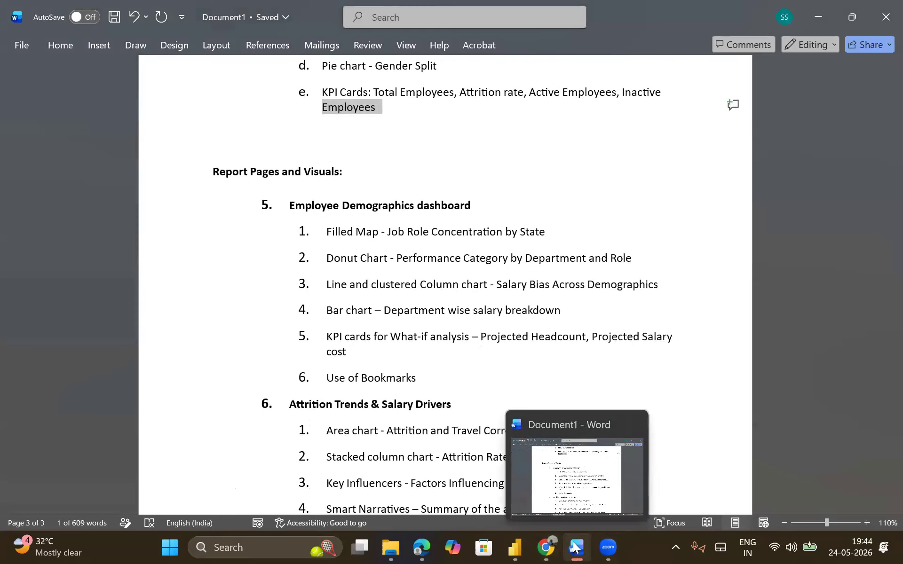
left_click(515, 547)
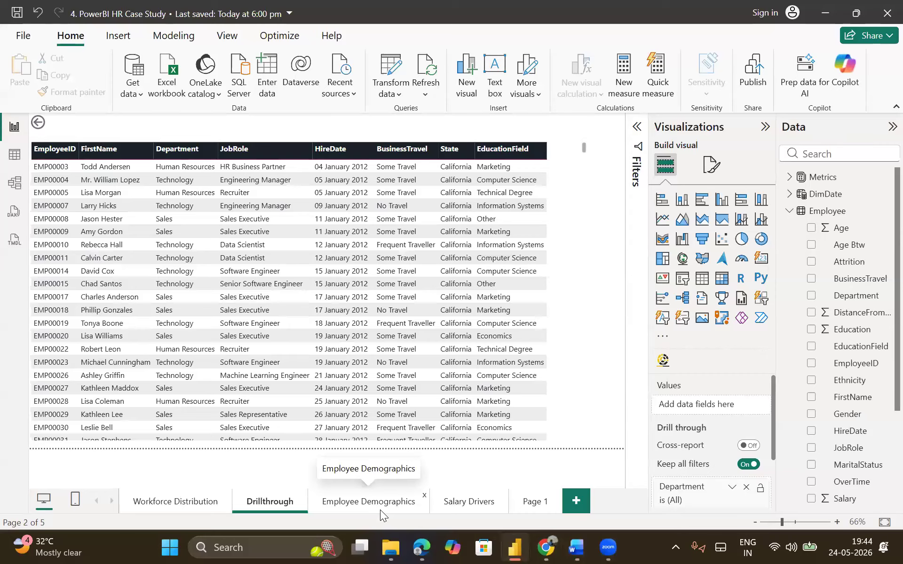
left_click(379, 502)
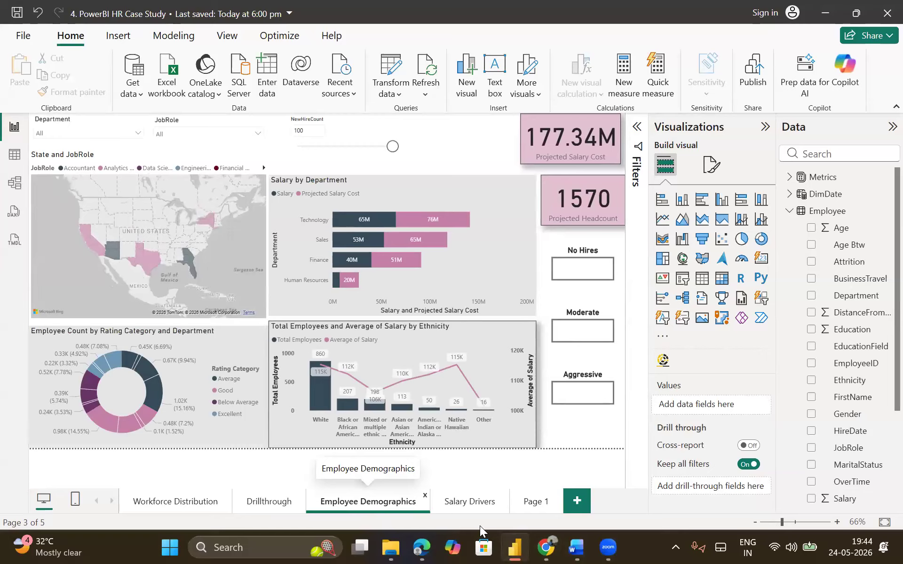
- Switch to the Word brief and read the visuals required for the Employee Demographics dashboard
mouse_move(540, 547)
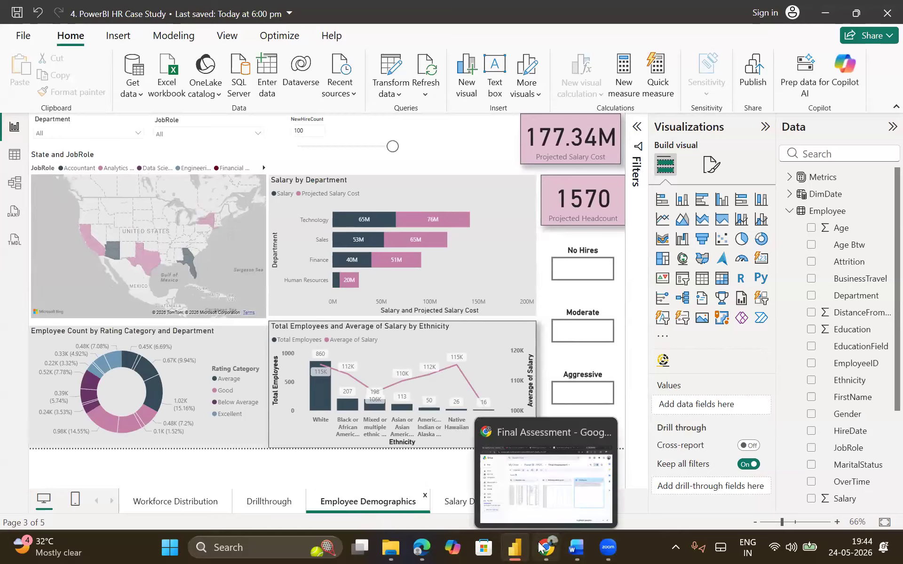
left_click(575, 546)
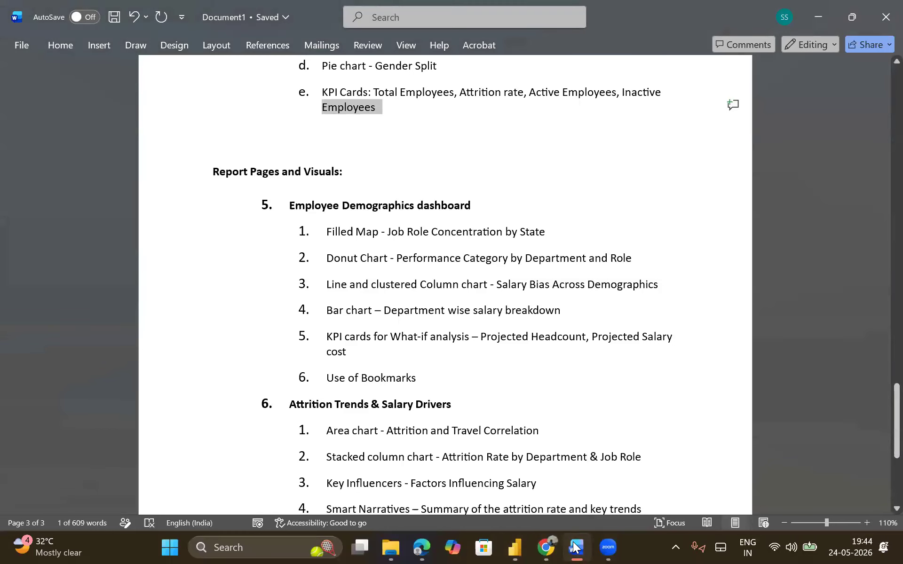
scroll(494, 415, "down", 2)
scroll(494, 415, "up", 2)
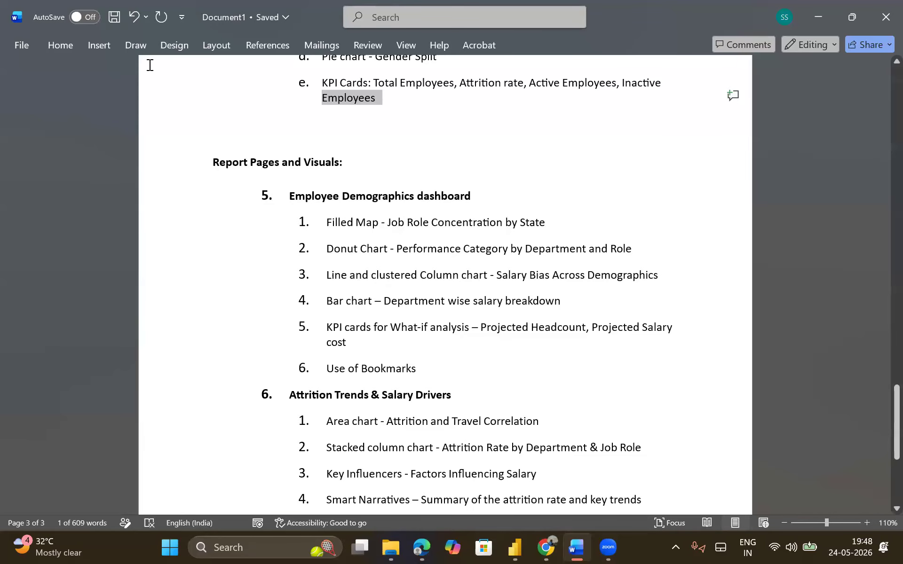
- Return to the Power BI report and examine the PerformanceRating table's fields, with the Employee table collapsed
key("alt+Tab")
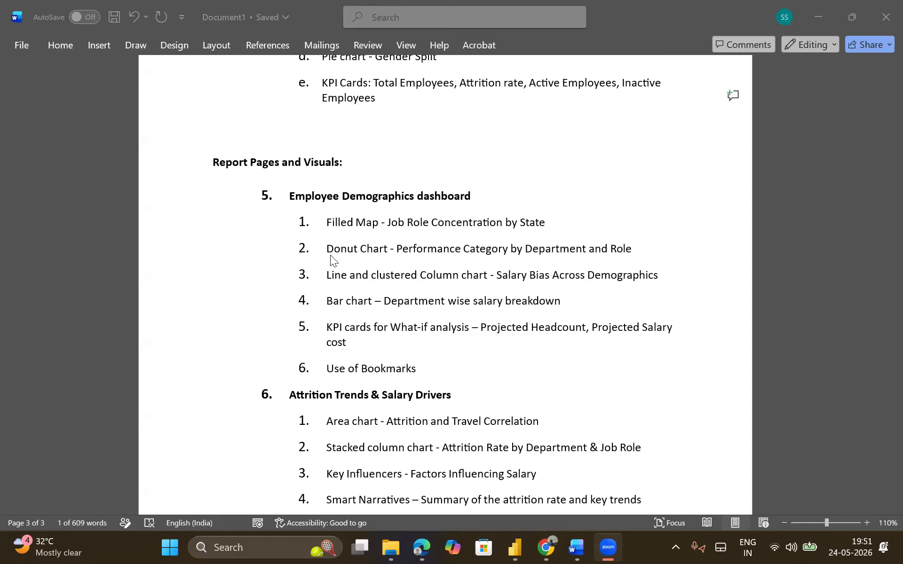
left_click(515, 546)
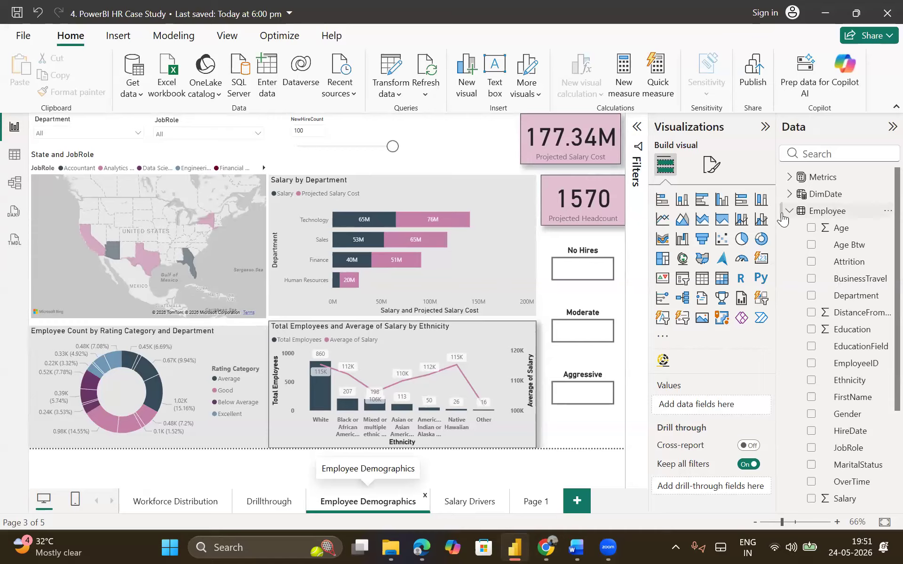
left_click(786, 212)
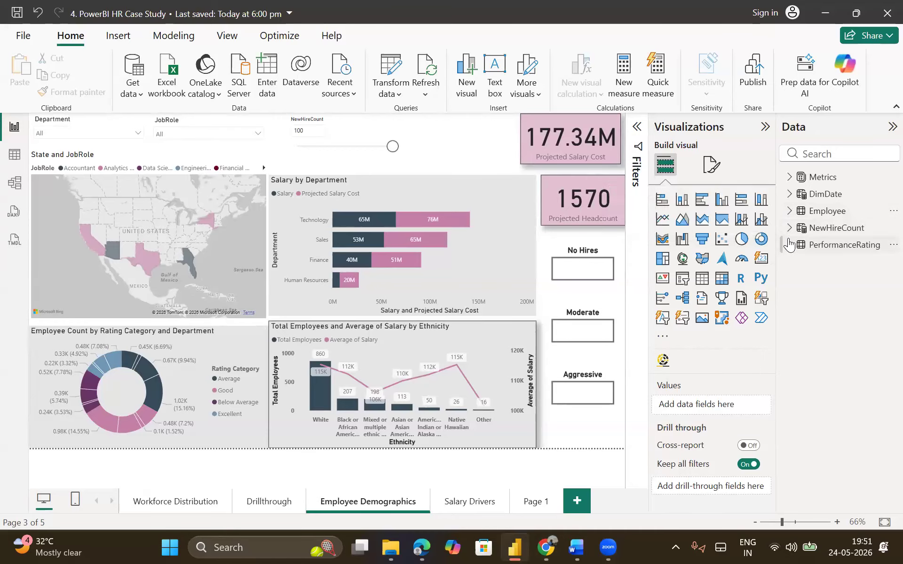
left_click(789, 244)
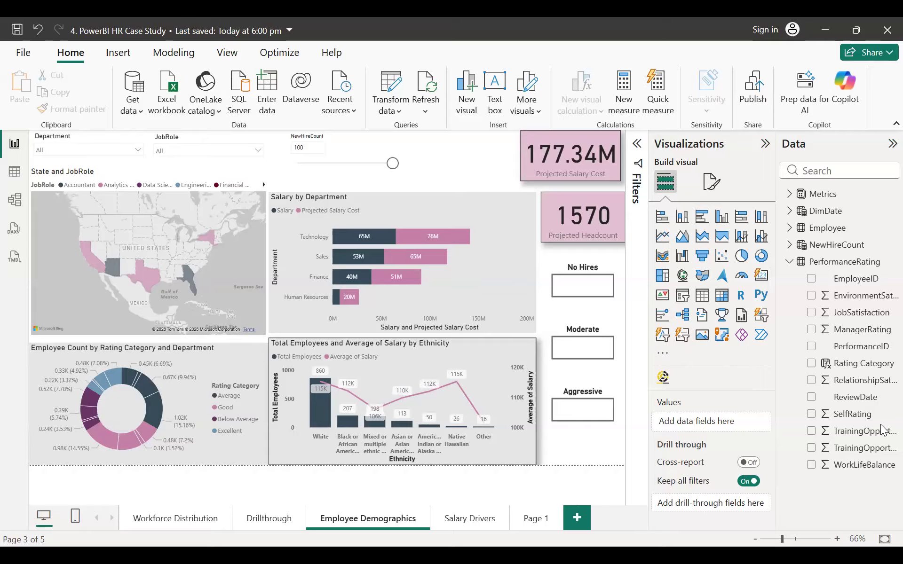
left_click(789, 262)
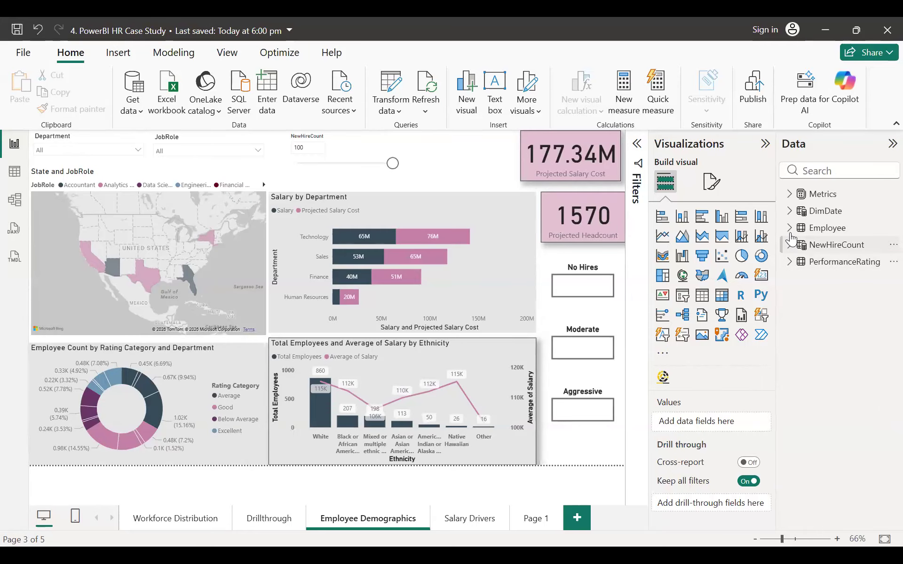
- Look through the Employee table's fields for those used by the Employee Demographics visuals
left_click(790, 232)
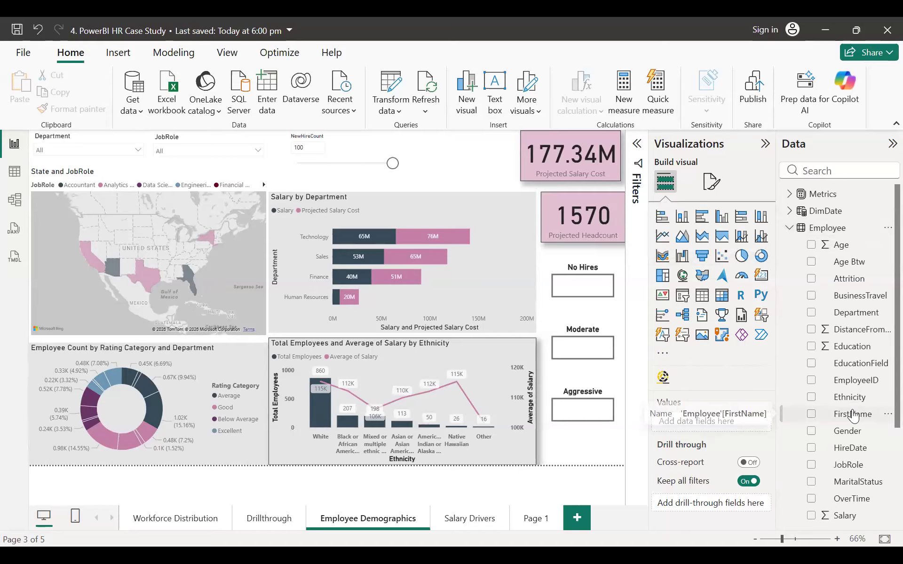
scroll(853, 414, "down", 5)
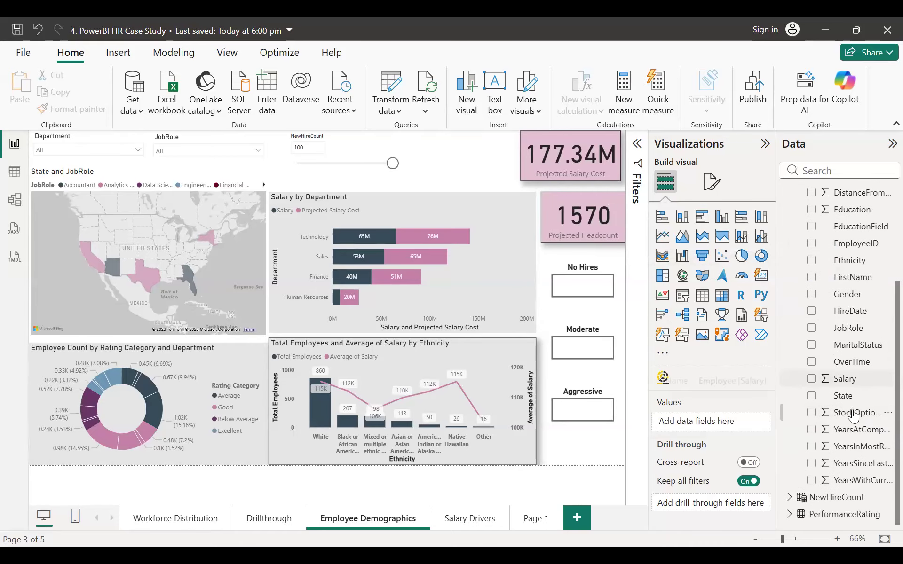
scroll(822, 288, "up", 5)
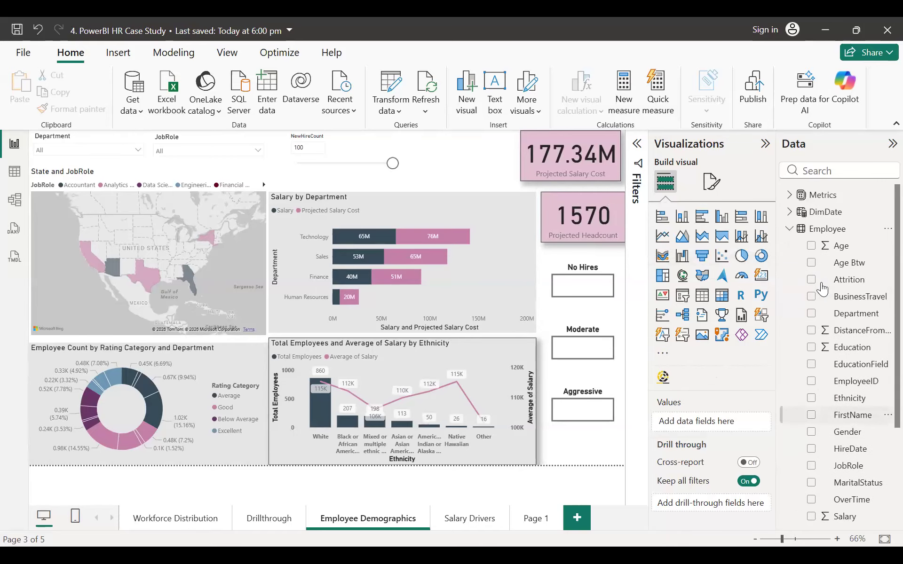
left_click(789, 228)
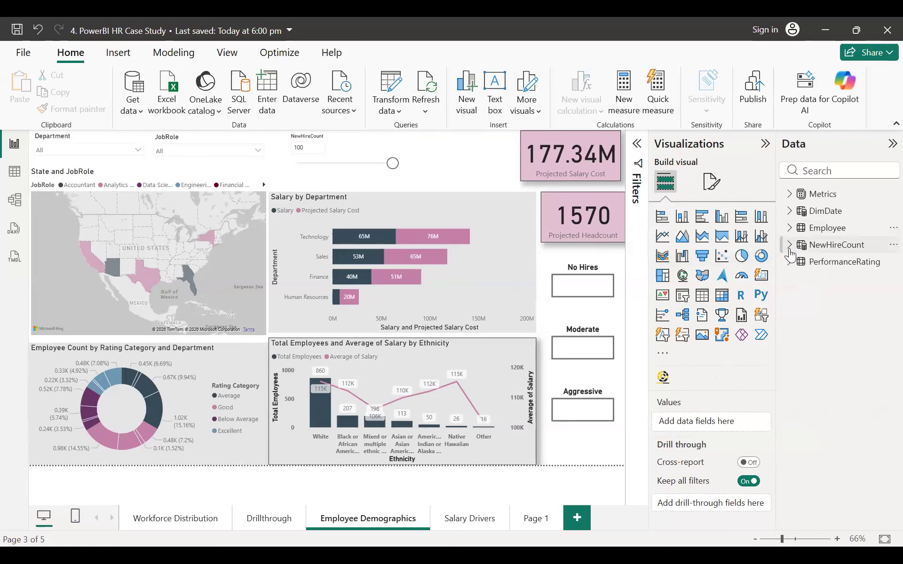
left_click(790, 246)
left_click(789, 252)
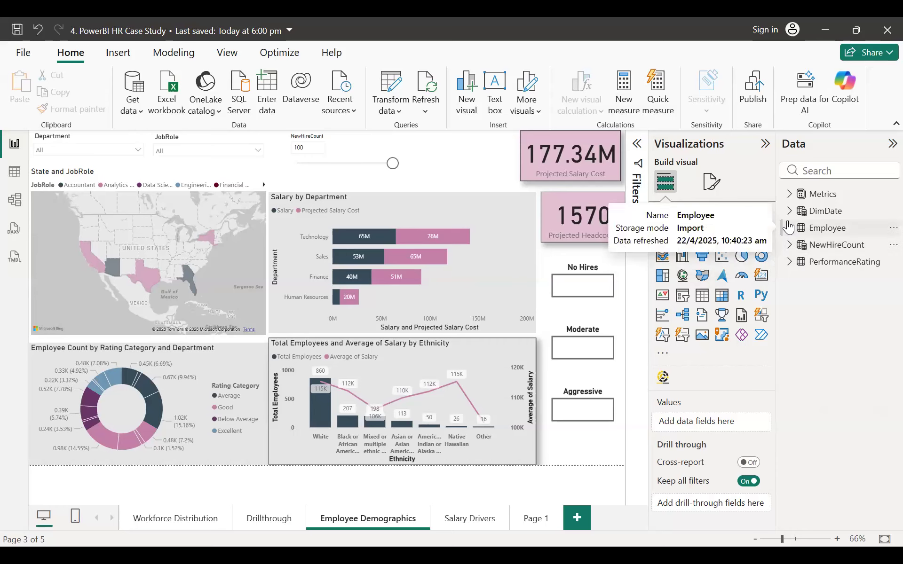
left_click(788, 227)
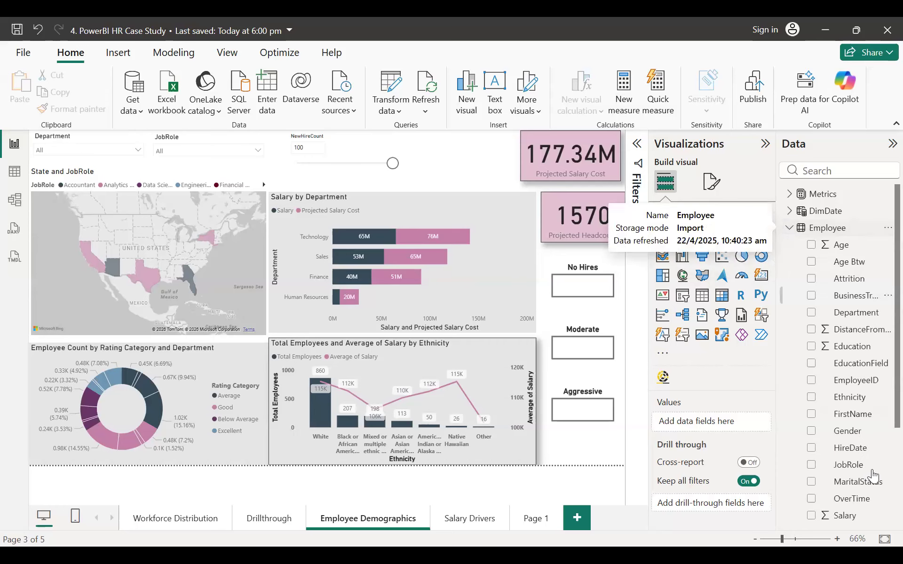
scroll(872, 475, "down", 5)
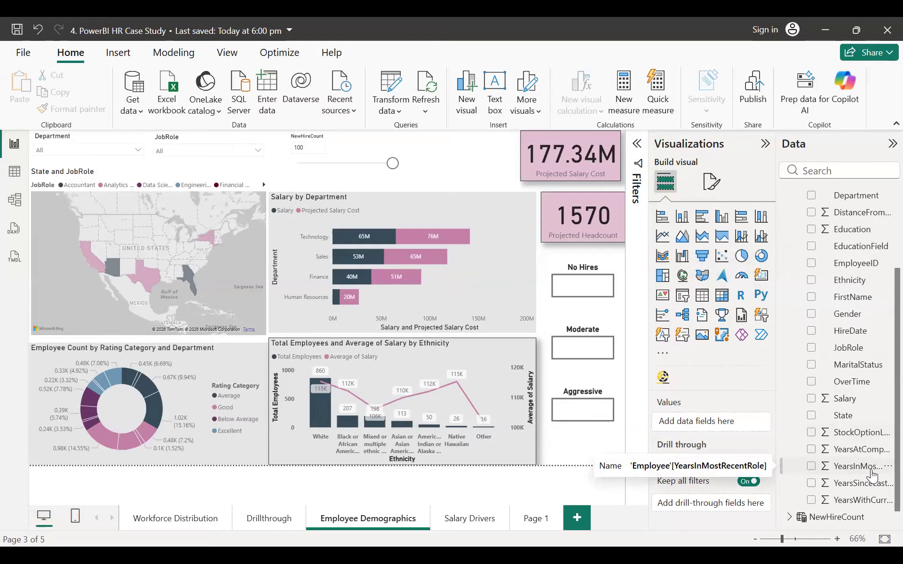
- Select the Salary by Department bar chart and check which Employee fields and Metrics measures it uses
left_click(347, 347)
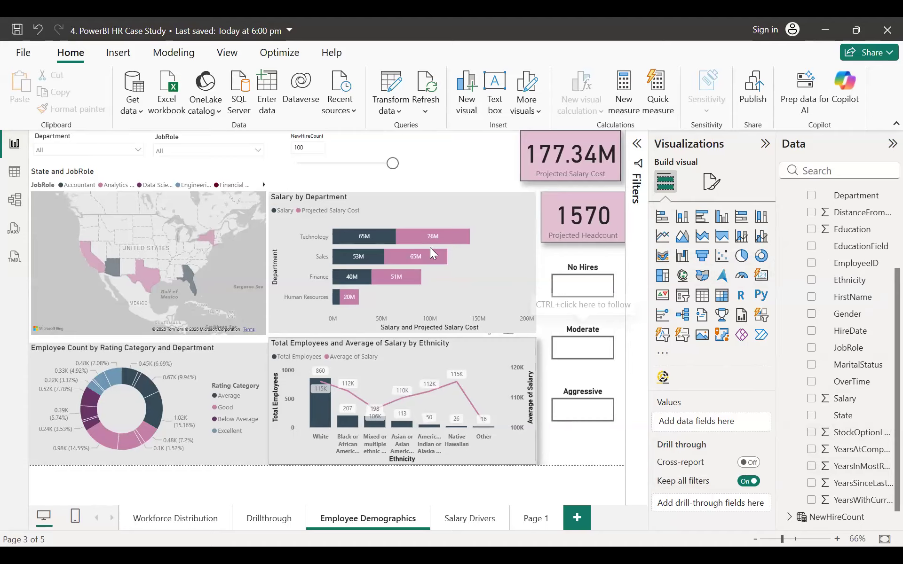
left_click(445, 203)
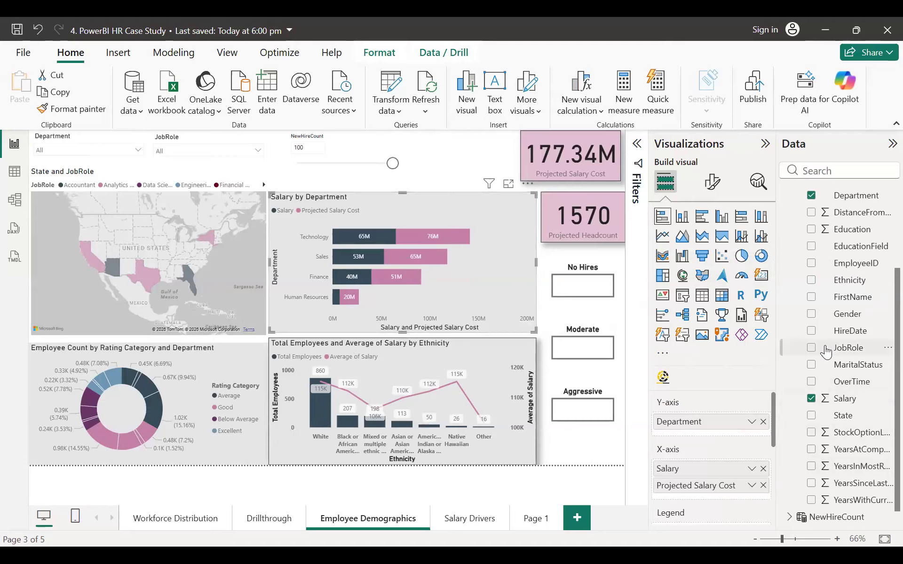
scroll(826, 351, "up", 3)
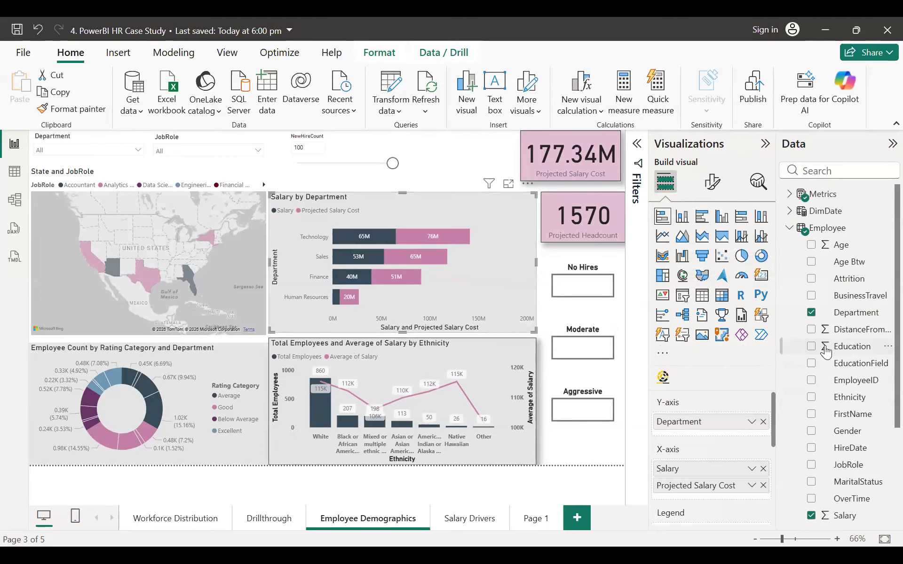
left_click(789, 196)
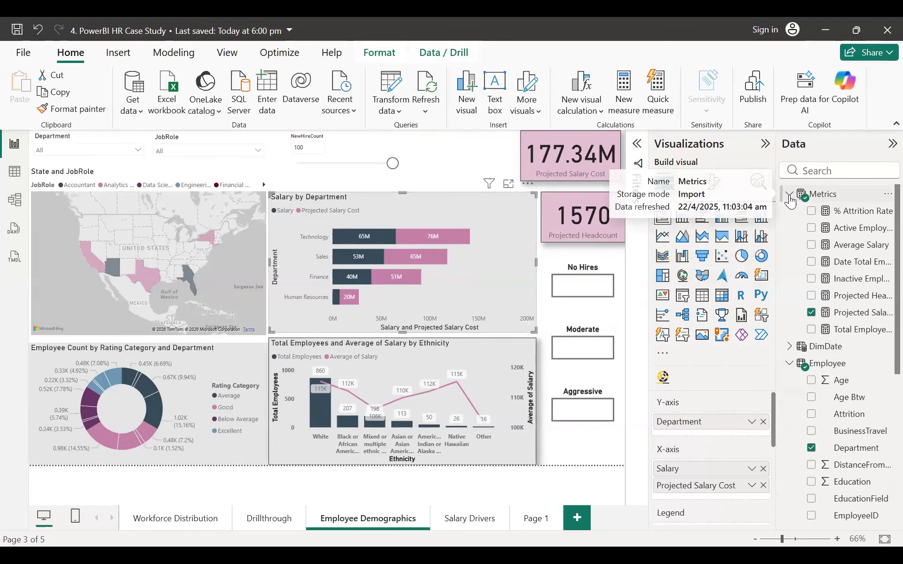
left_click(789, 197)
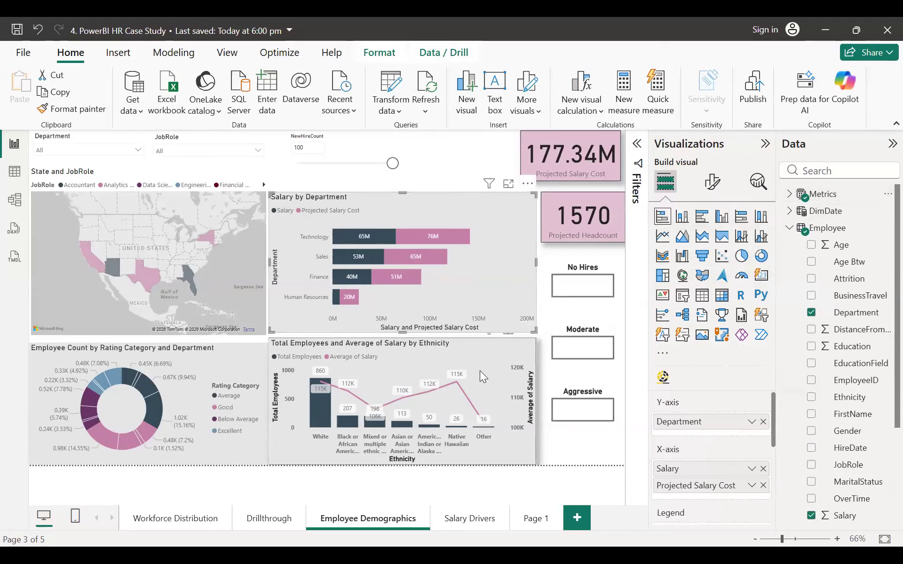
- Select the Total Employees and Average of Salary by Ethnicity combo chart and examine its axis fields and the Employee fields it uses
left_click(484, 353)
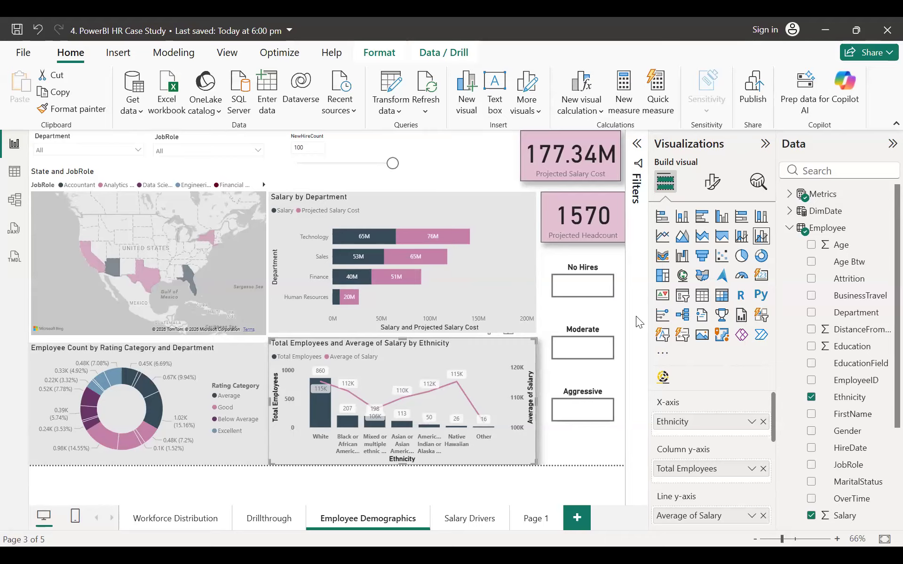
left_click(790, 229)
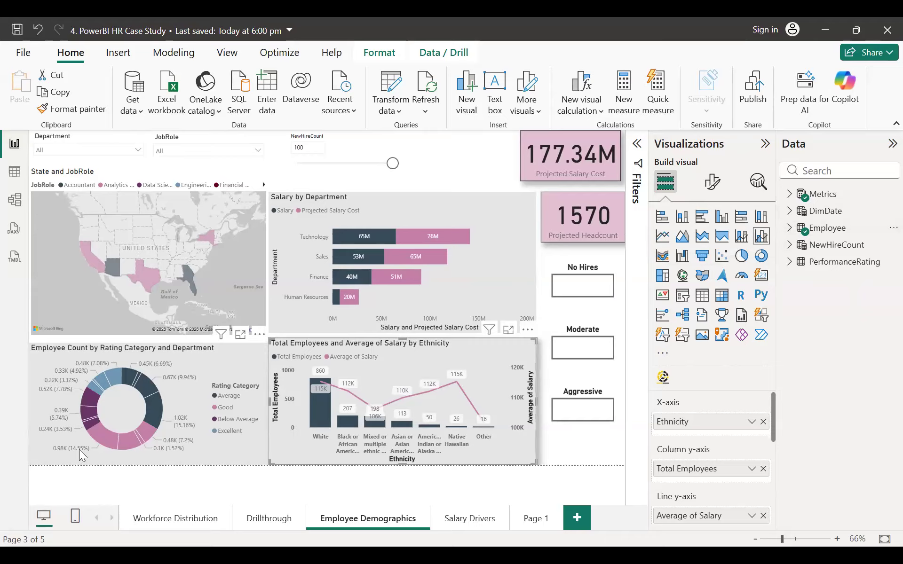
mouse_move(105, 437)
mouse_move(135, 443)
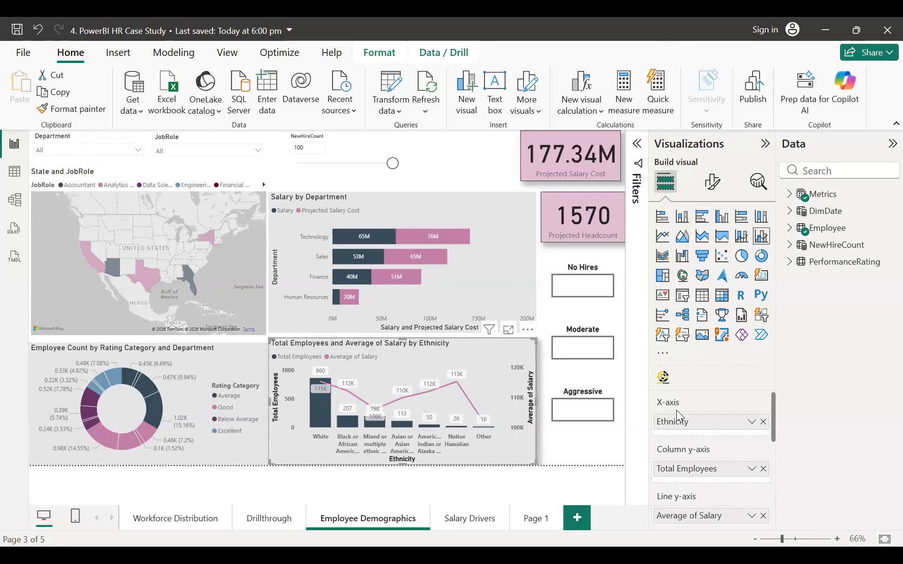
left_click(790, 229)
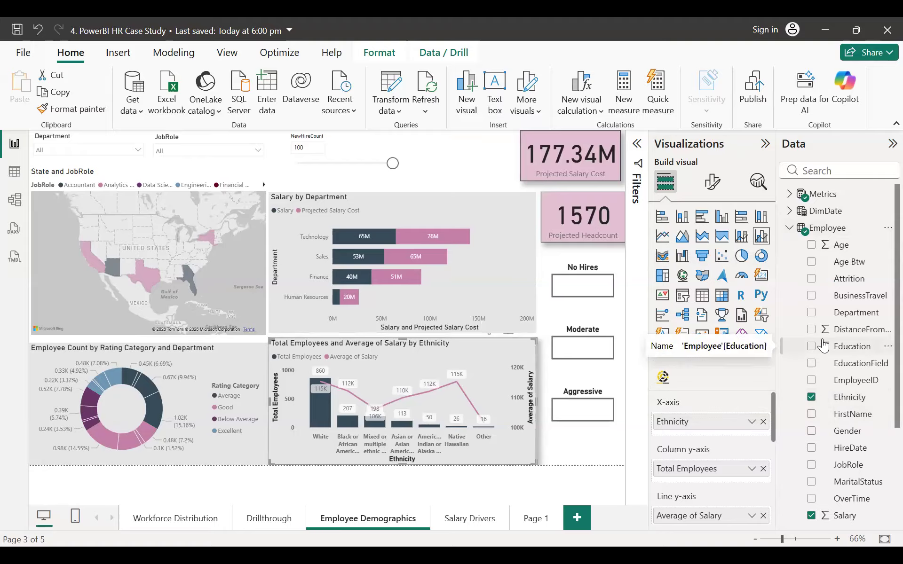
scroll(846, 423, "down", 3)
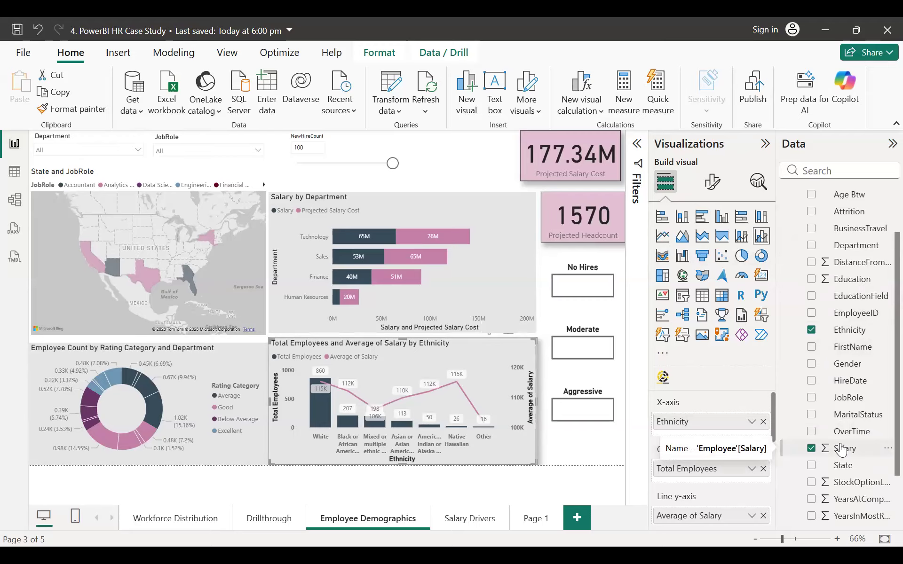
- Check the Employee Demographics dashboard's required visuals in the Word brief and return to the Power BI report
scroll(841, 449, "up", 2)
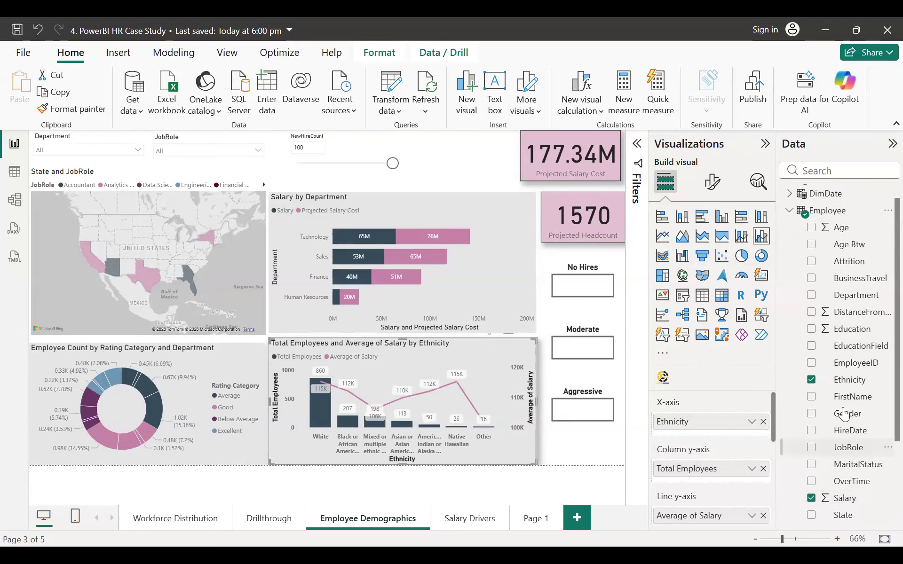
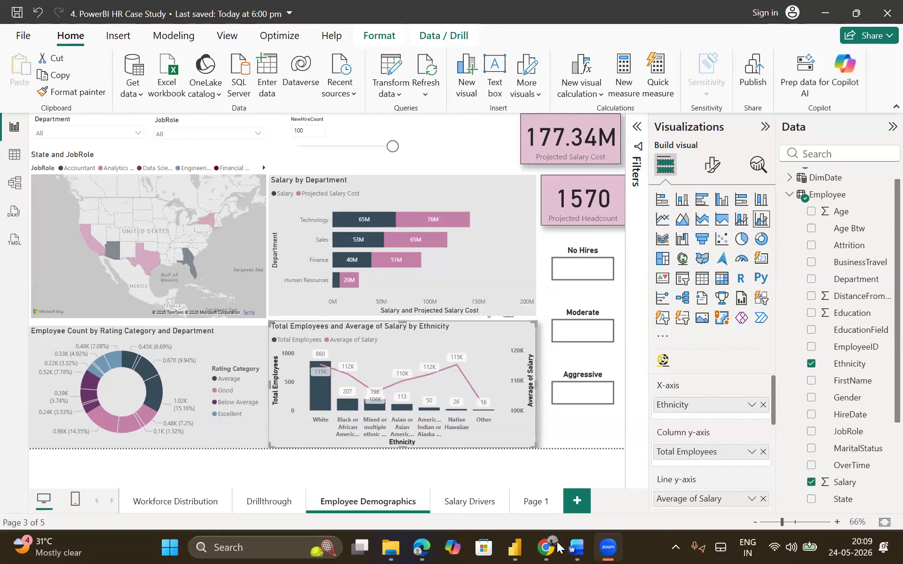
left_click(572, 547)
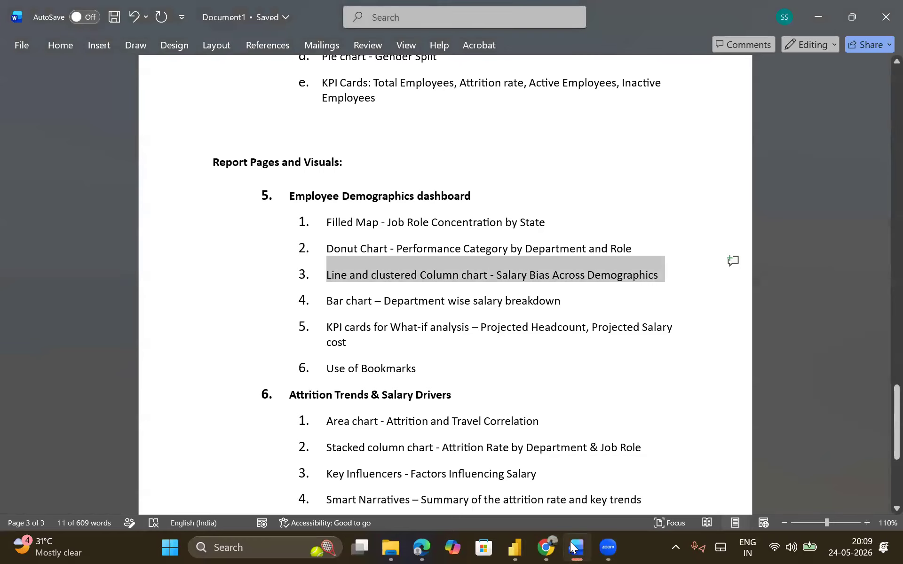
left_click(571, 546)
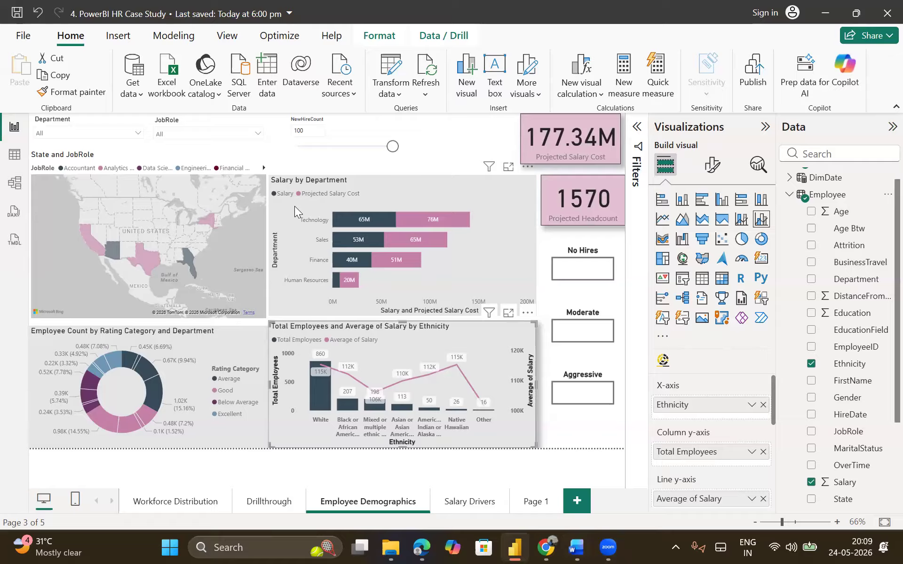
- Select the Salary by Department chart and examine the formulas of the Metrics measures Projected Salary Cost, Projected Headcount and Total Employees
left_click(504, 201)
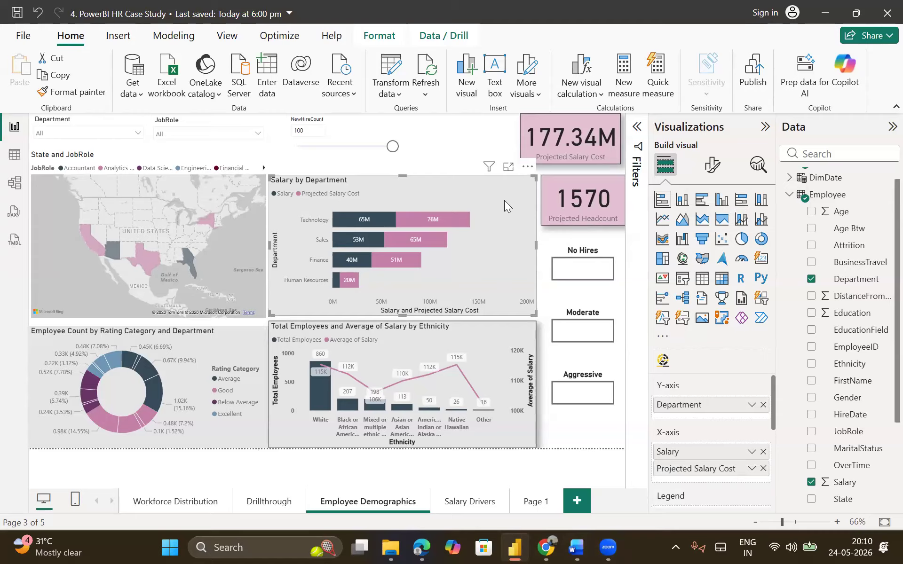
left_click(788, 200)
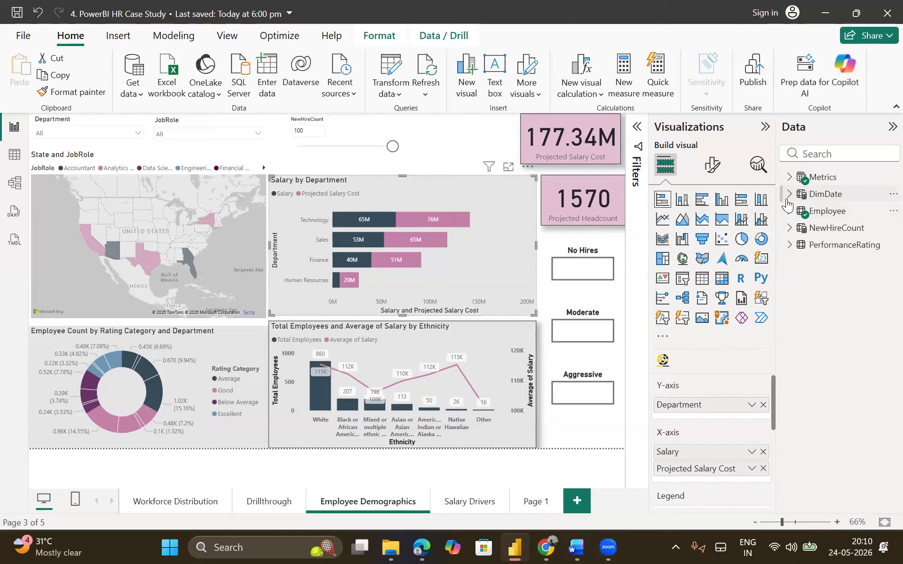
left_click(789, 177)
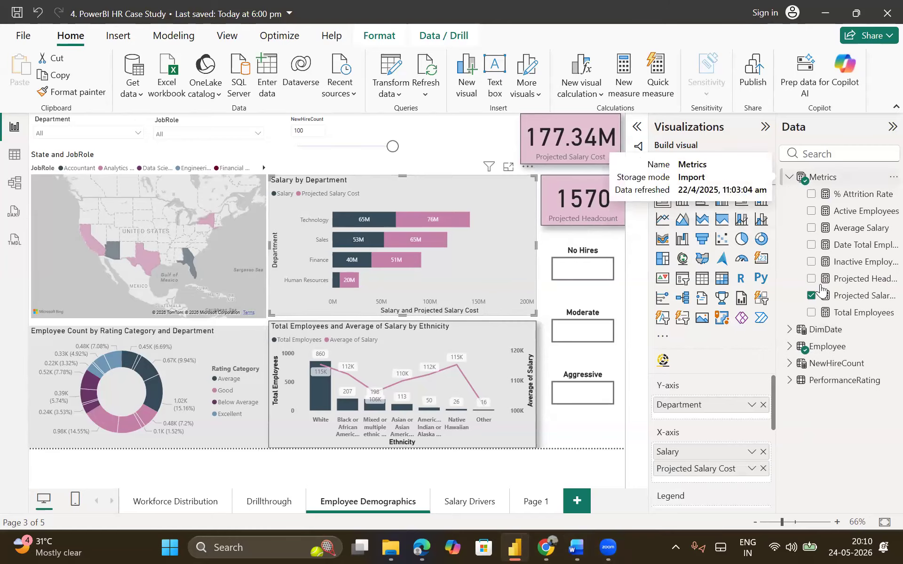
left_click(847, 305)
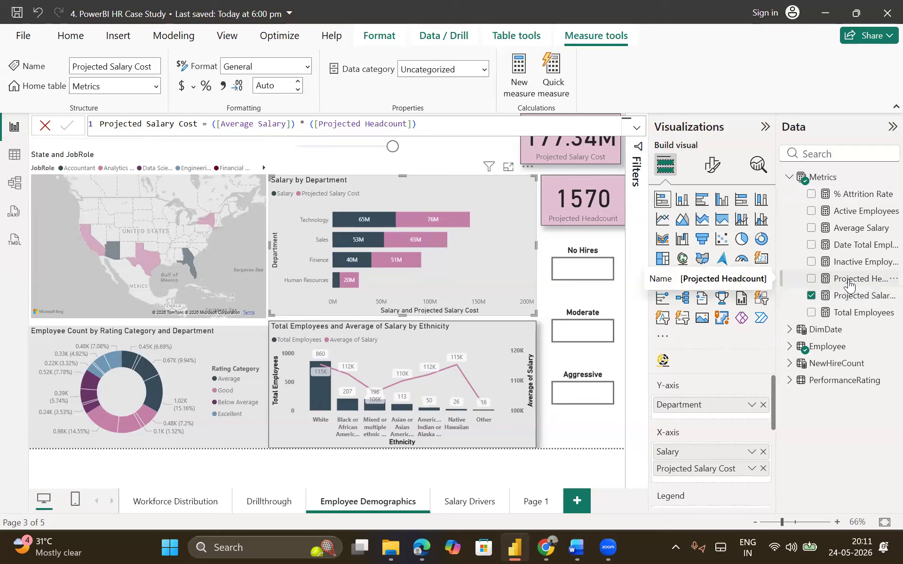
left_click(848, 284)
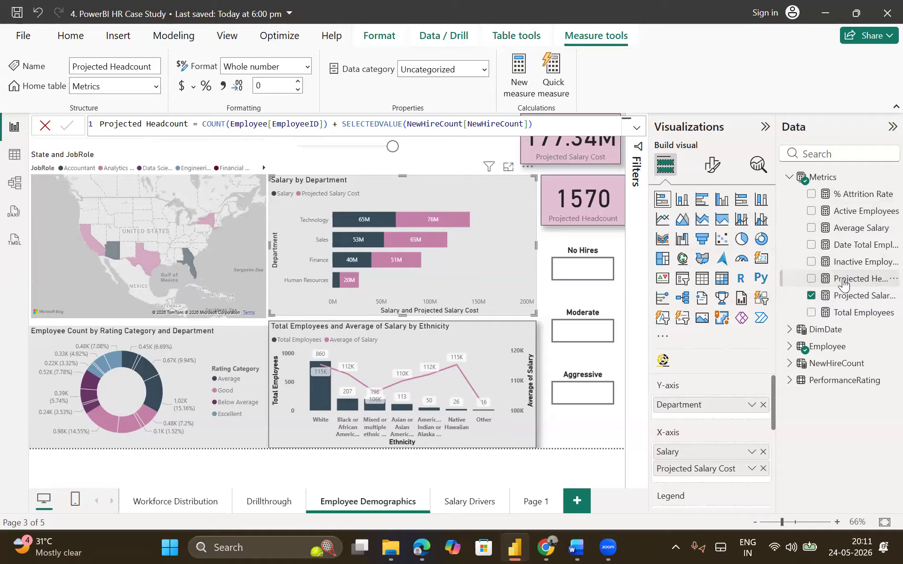
left_click(844, 313)
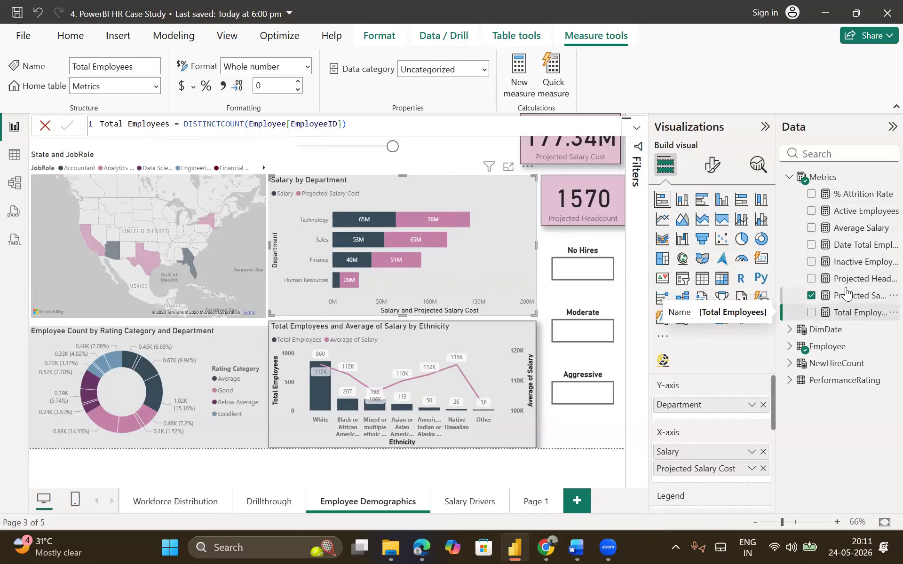
left_click(847, 281)
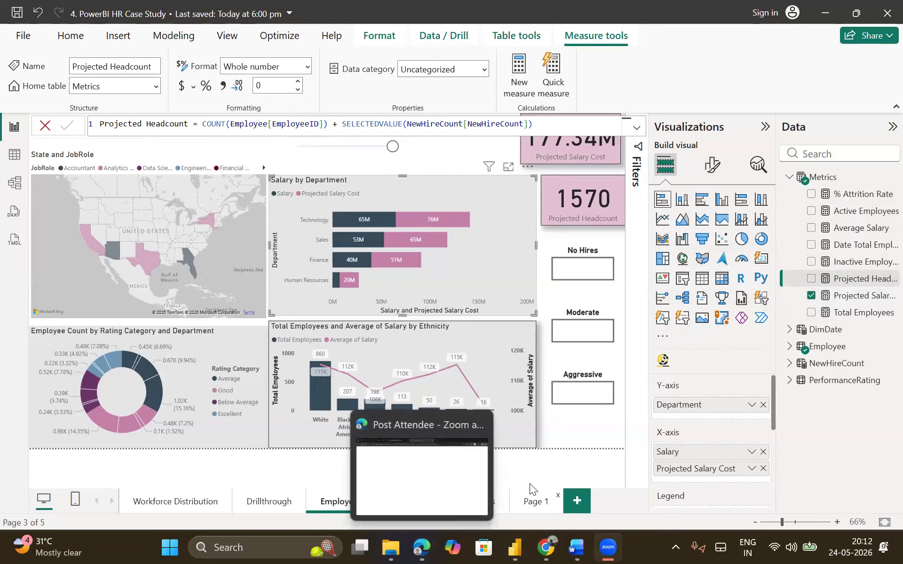
- Open the Salary Drivers report page and read the Attrition Trends & Salary Drivers requirements in the Word brief
left_click(488, 499)
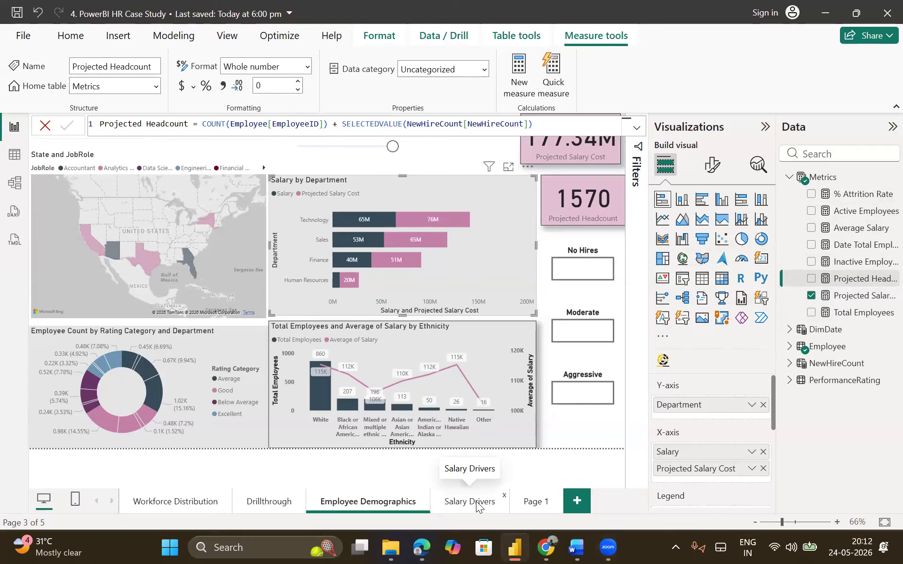
left_click(476, 502)
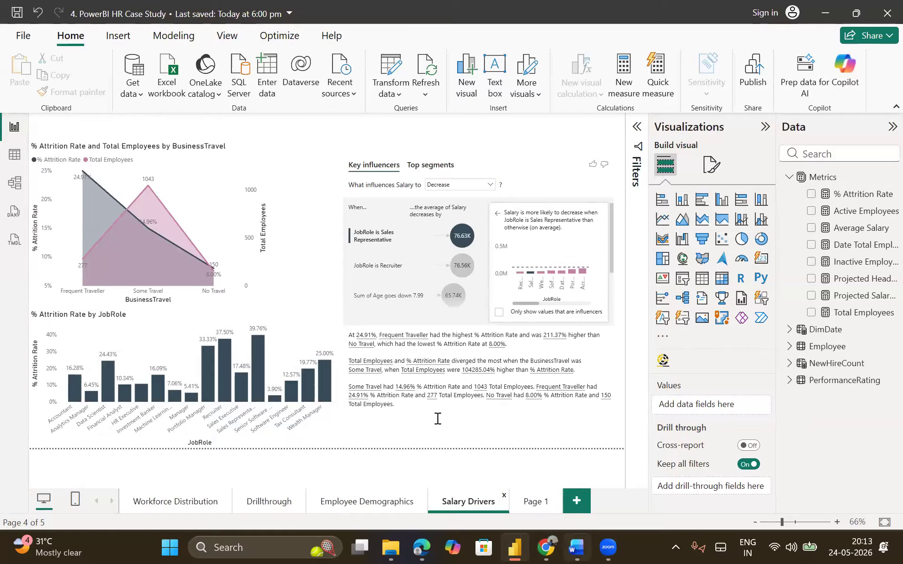
key("alt+Tab")
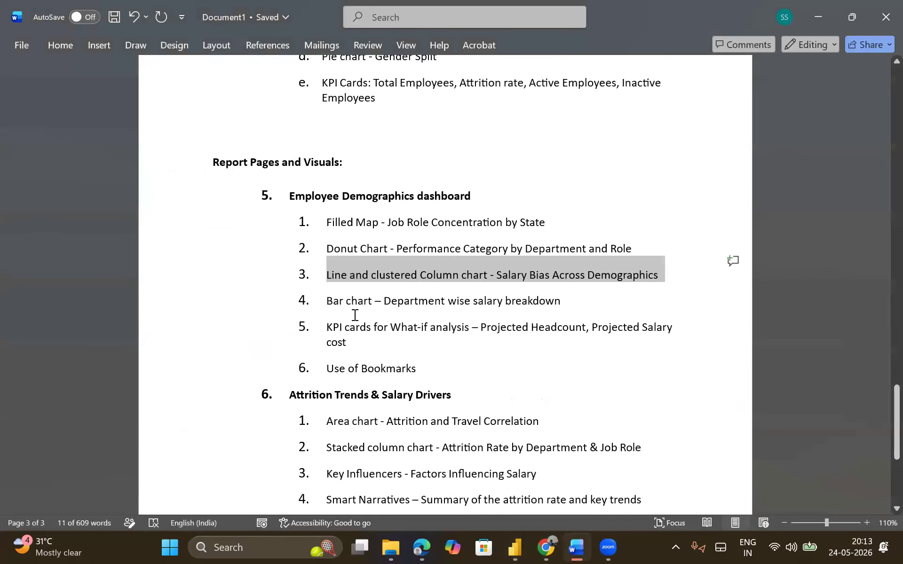
scroll(355, 315, "down", 2)
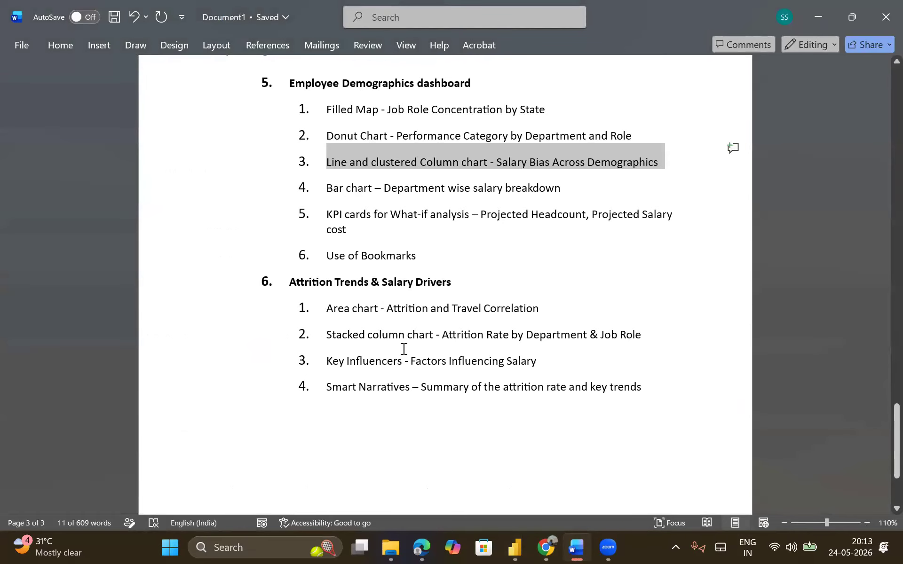
scroll(441, 312, "down", 1)
scroll(441, 311, "down", 1)
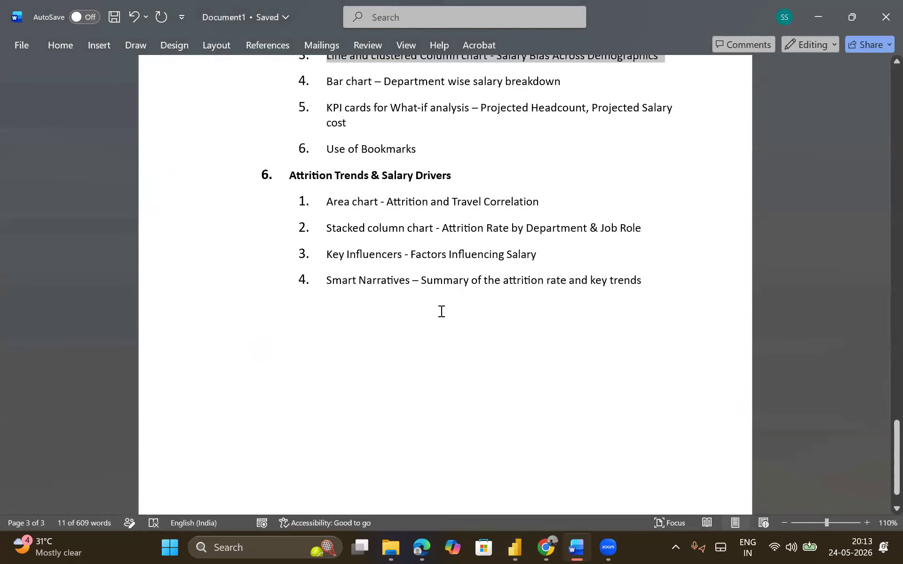
scroll(441, 312, "up", 3)
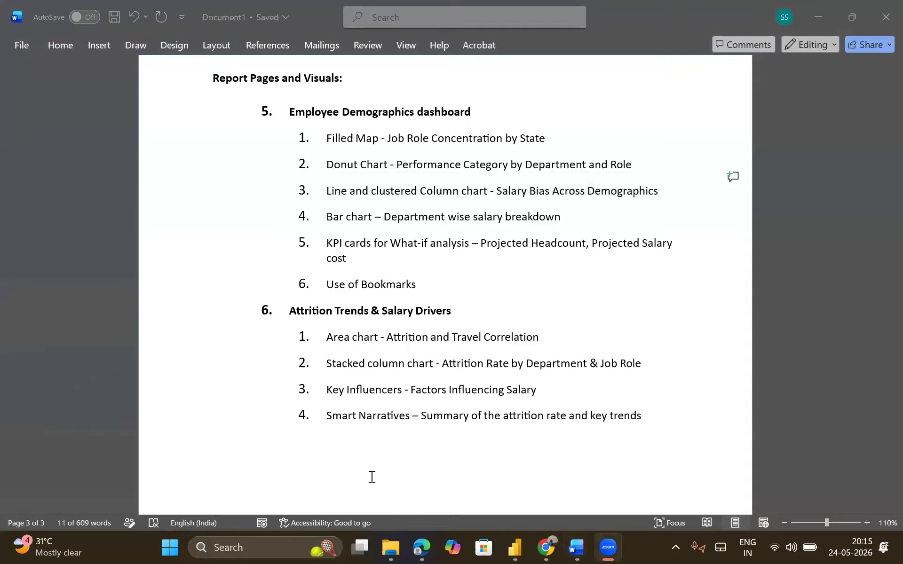
- Switch to Google Drive in the browser, open the Power BI - PPDC folder and look through its course files
key("alt+Tab")
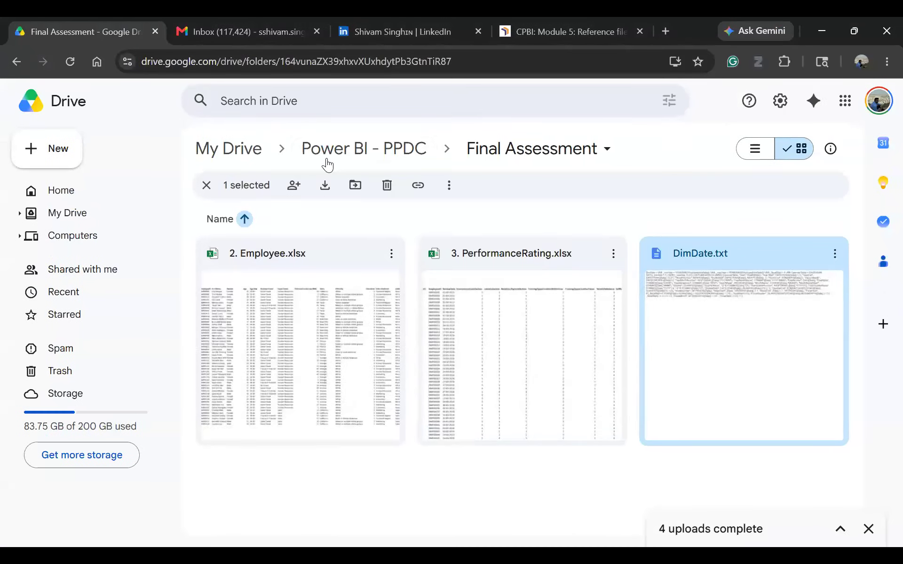
left_click(334, 161)
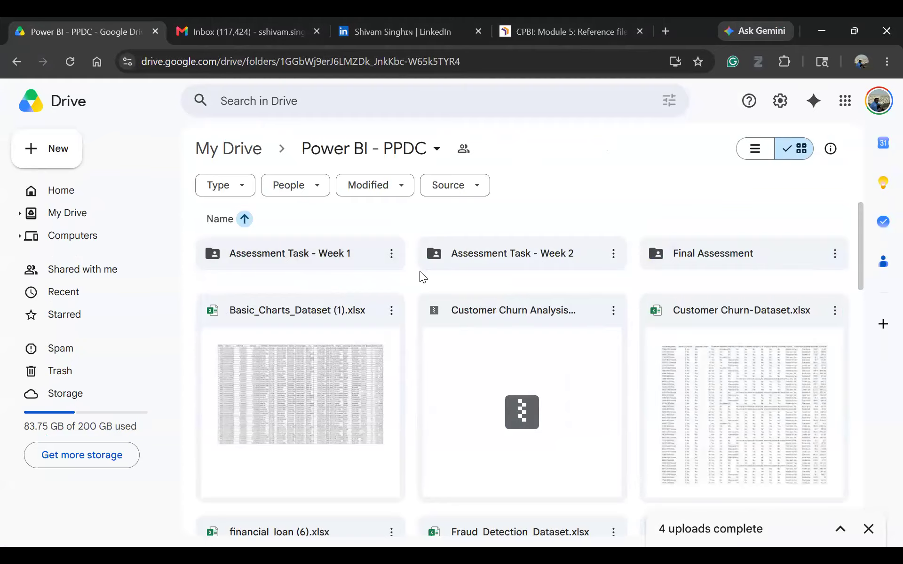
scroll(420, 271, "down", 2)
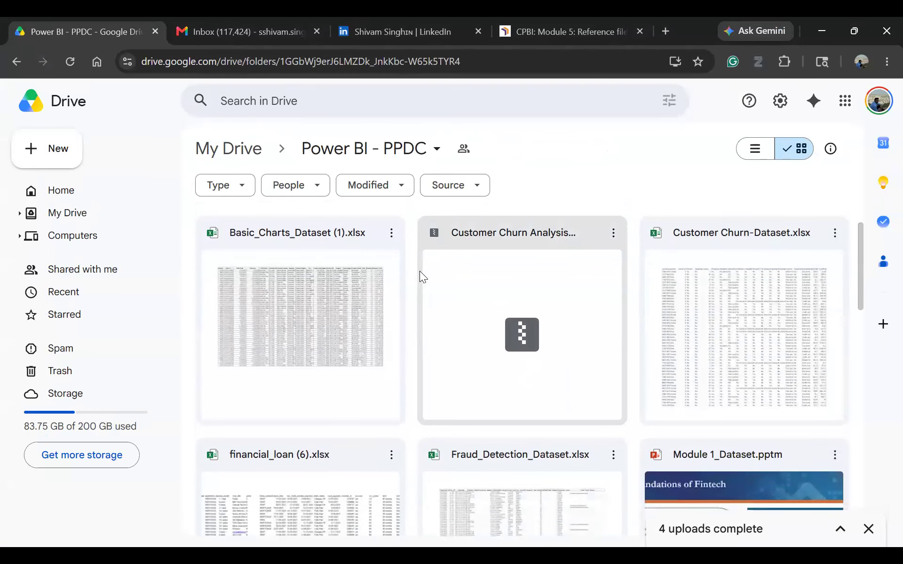
scroll(419, 270, "down", 3)
scroll(419, 271, "down", 3)
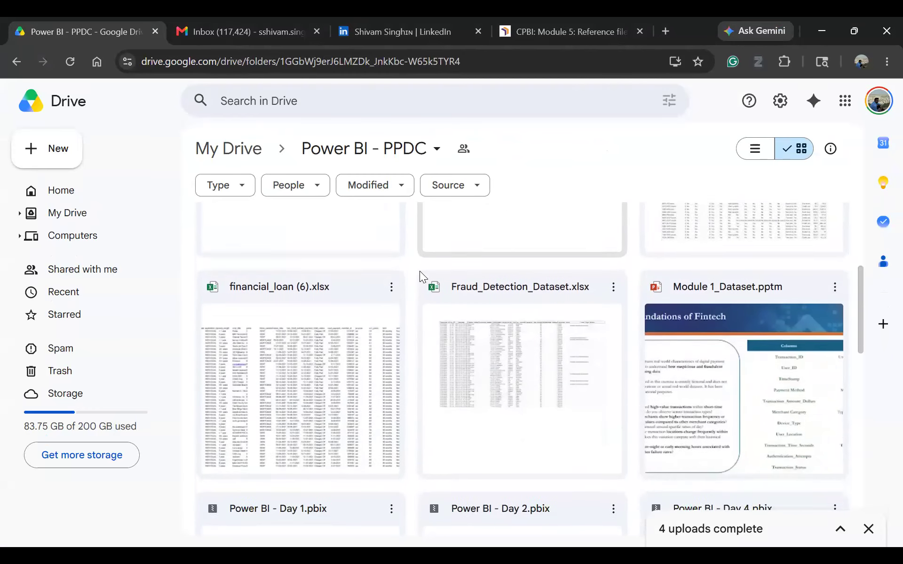
scroll(420, 271, "down", 1)
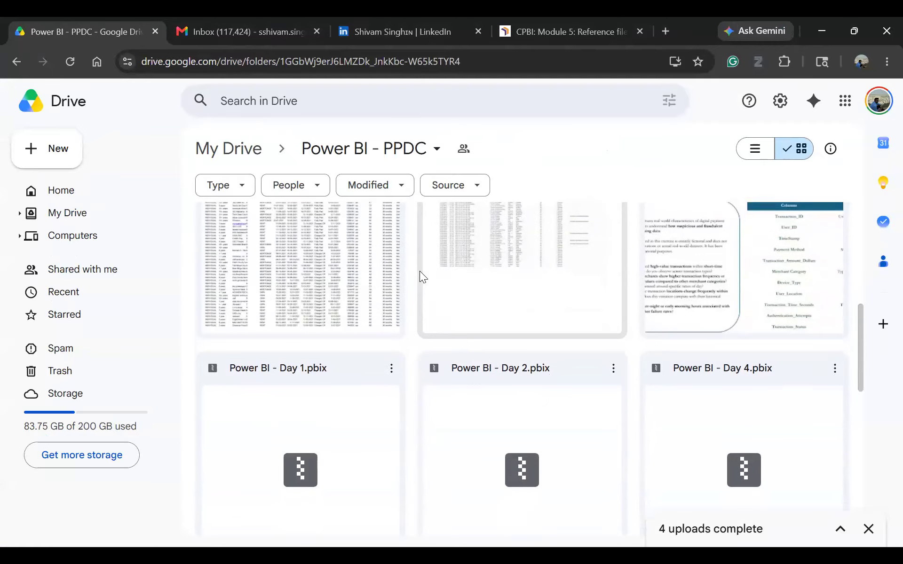
scroll(419, 271, "down", 1)
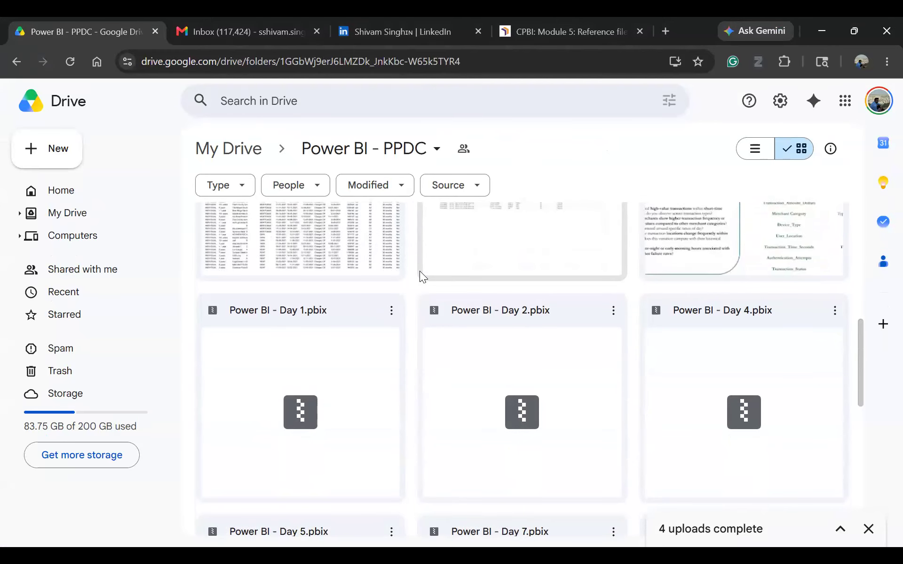
scroll(420, 270, "down", 5)
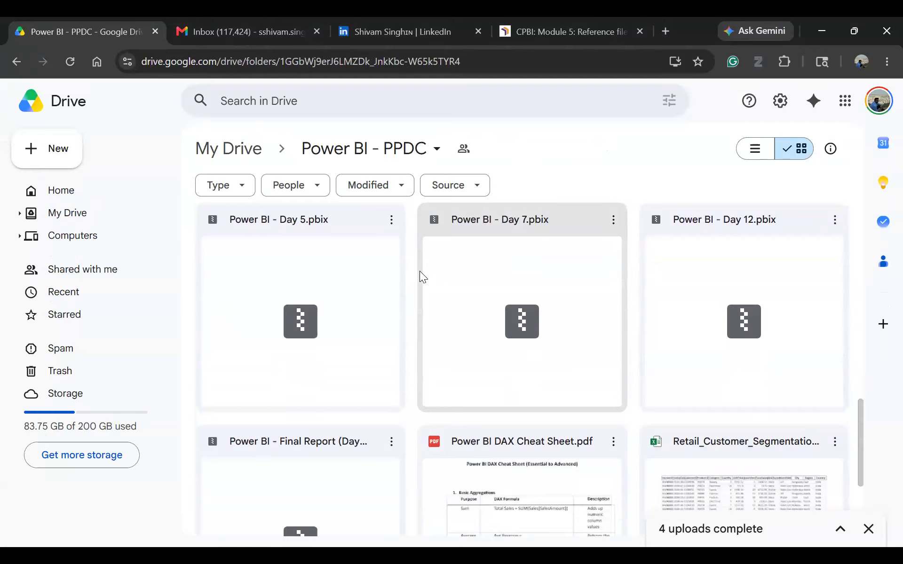
scroll(419, 277, "down", 1)
scroll(419, 276, "down", 1)
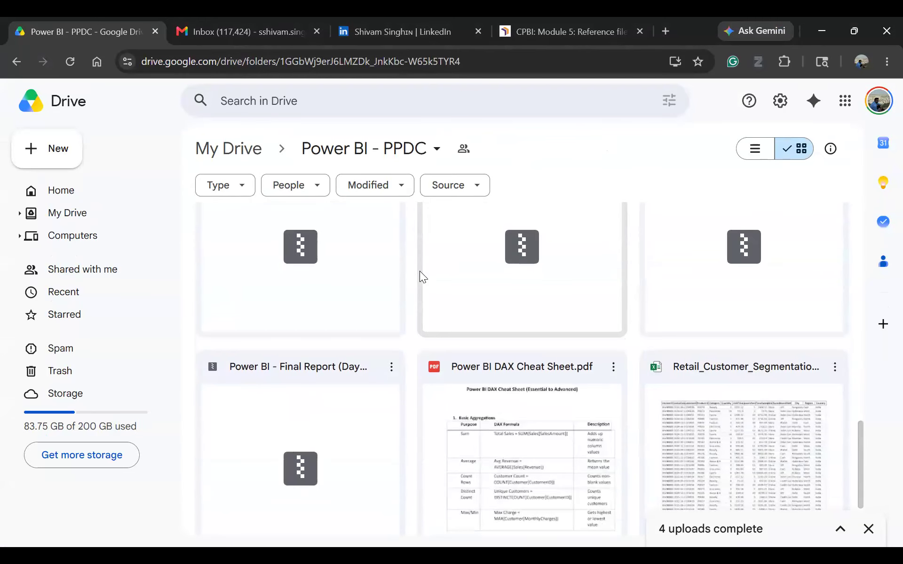
scroll(420, 273, "up", 5)
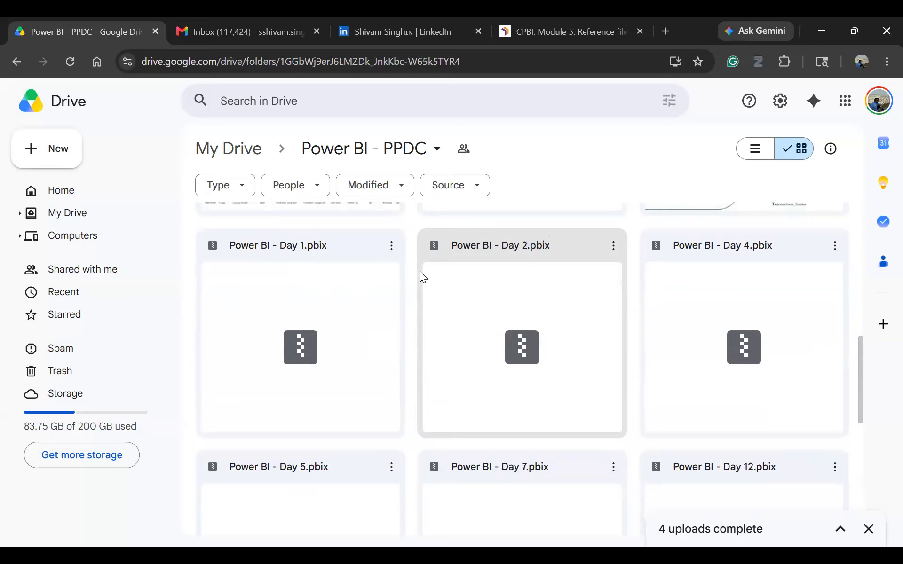
scroll(419, 271, "up", 10)
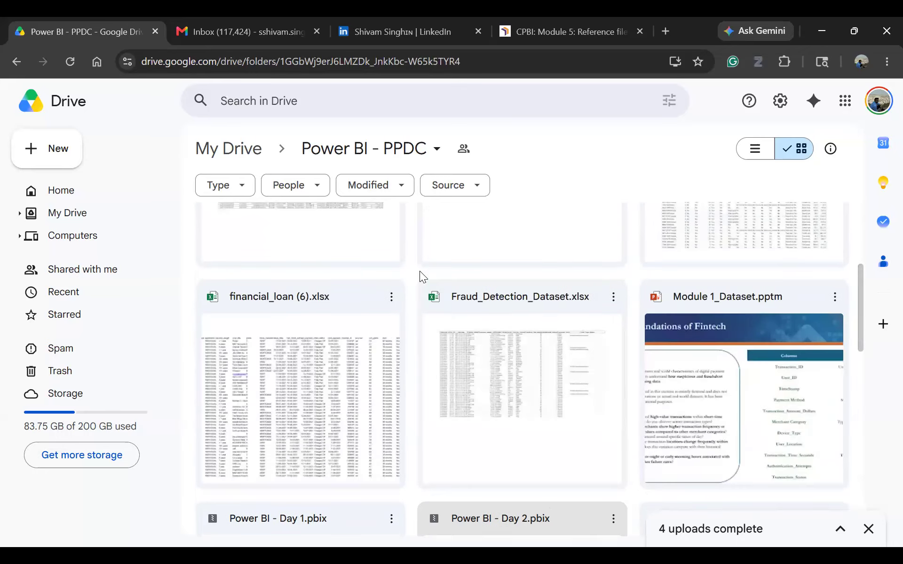
scroll(420, 271, "up", 1)
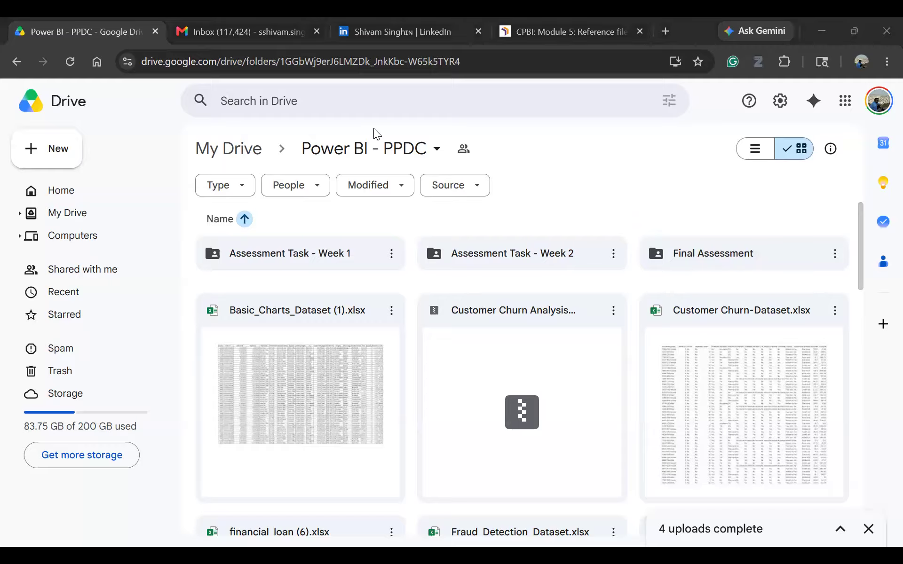
- View the LinkedIn profile page, select its web address and return to the Power BI - PPDC folder in Google Drive
mouse_move(384, 45)
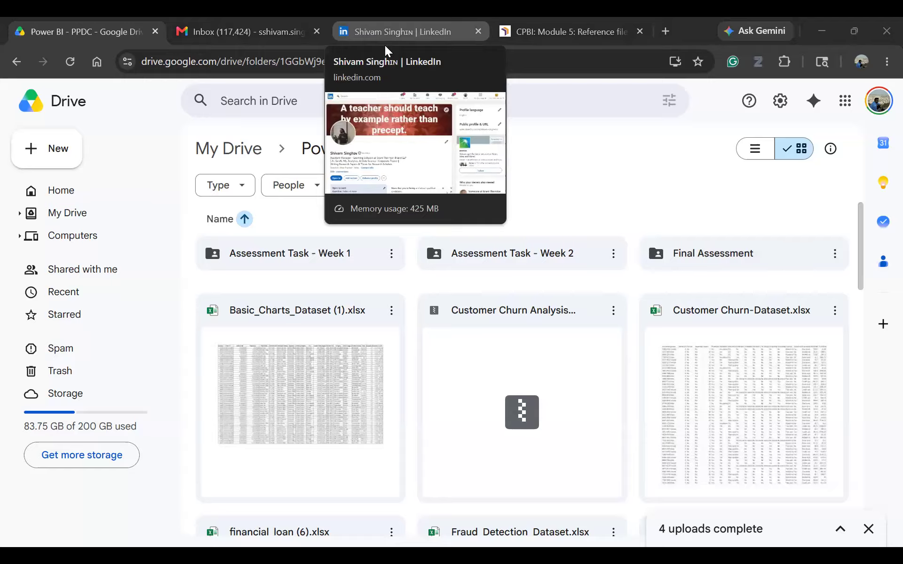
left_click(384, 45)
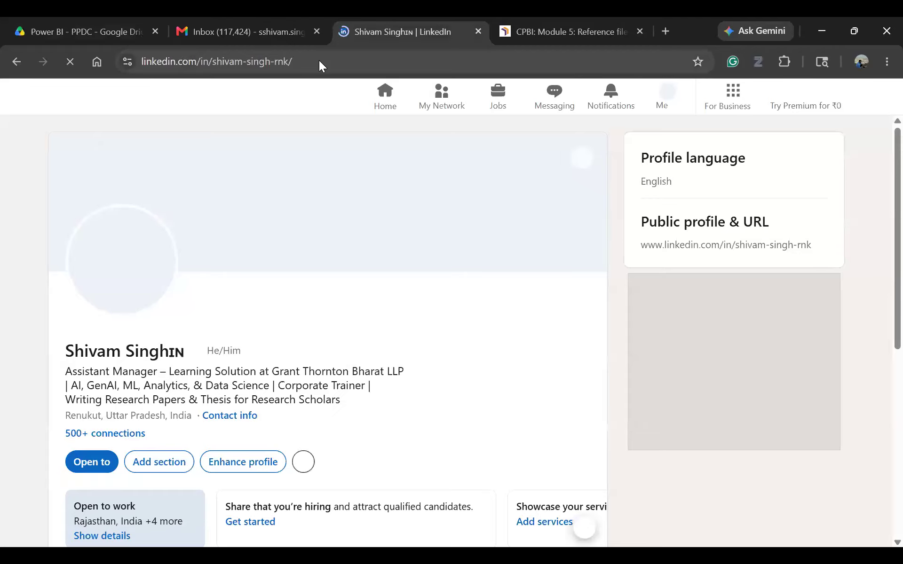
left_click(319, 61)
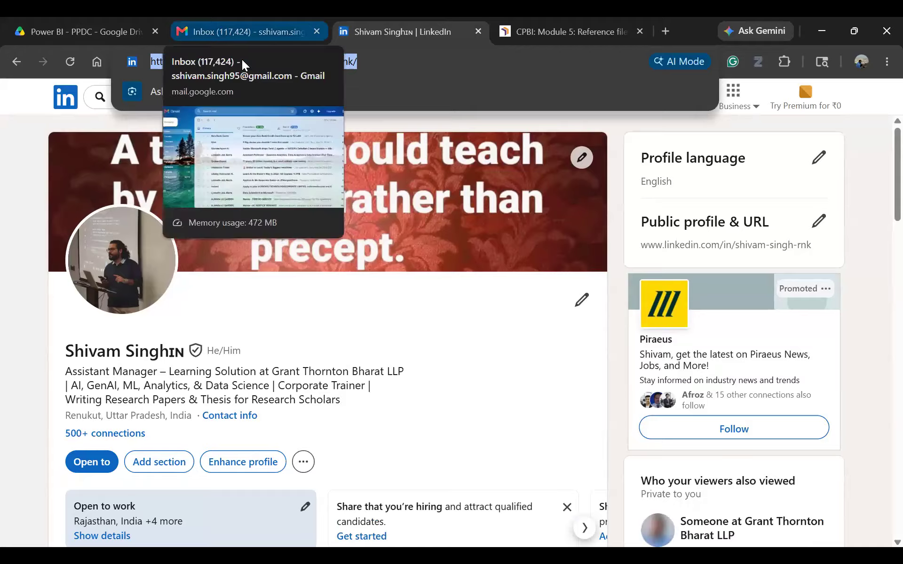
left_click(122, 30)
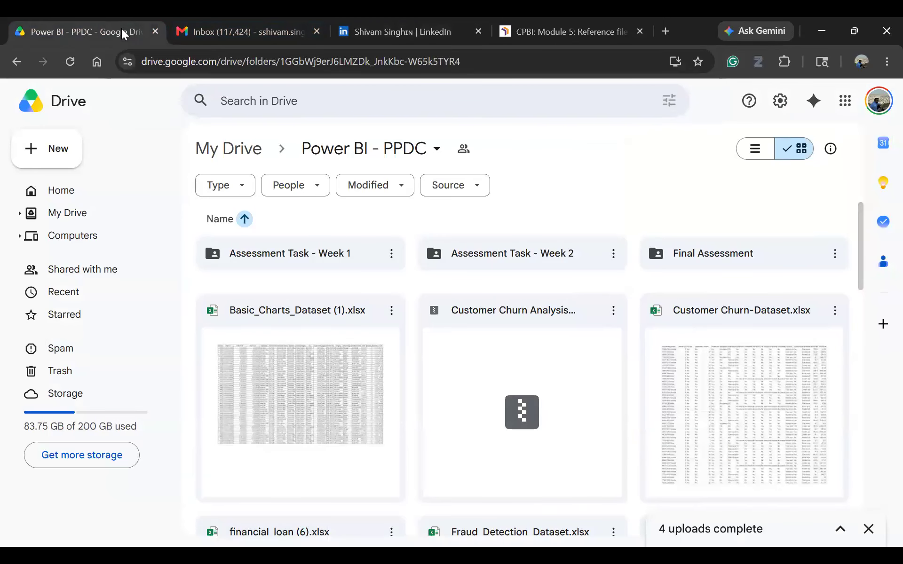
key("alt+Tab")
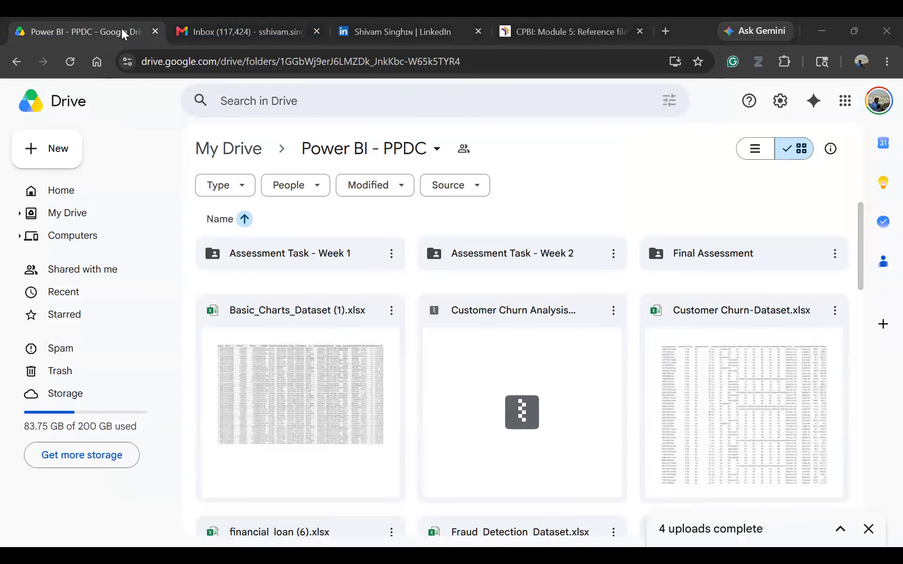